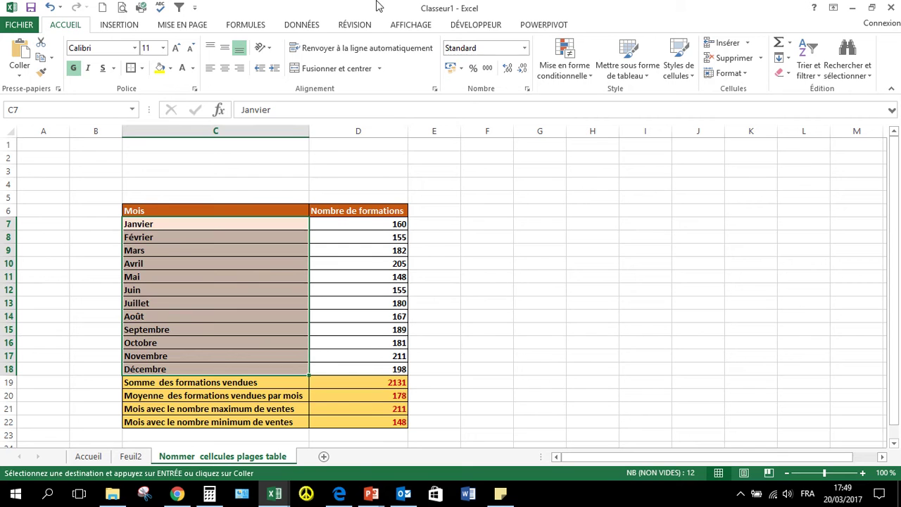
- Select the month names Janvier to Décembre and inspect the total in D19
mouse_move(366, 7)
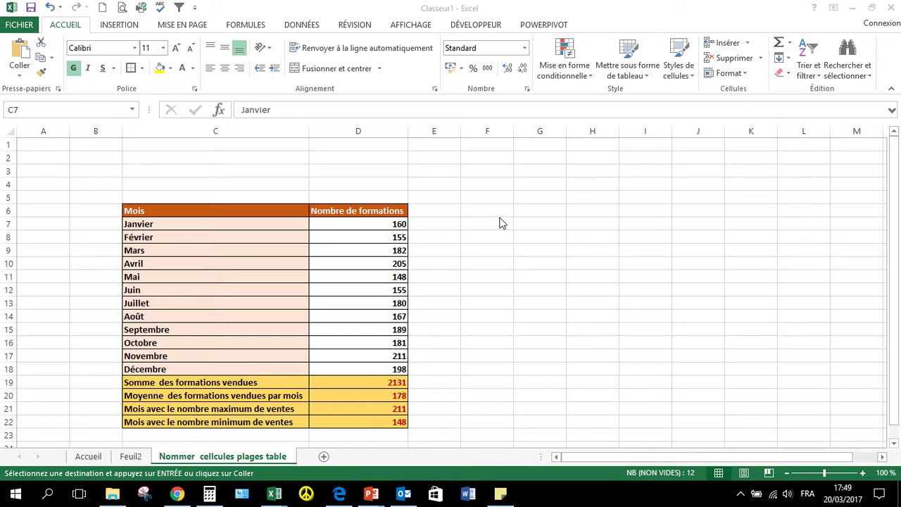
drag(308, 230, 331, 372)
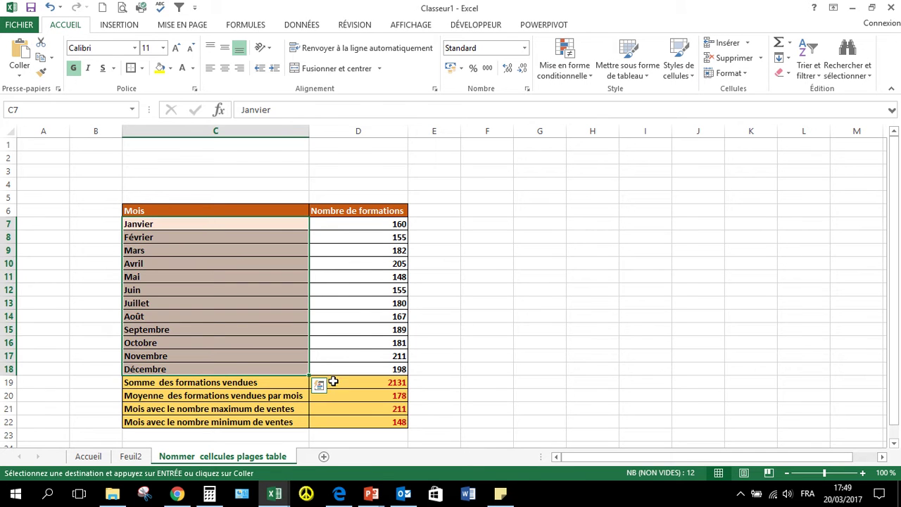
click(333, 381)
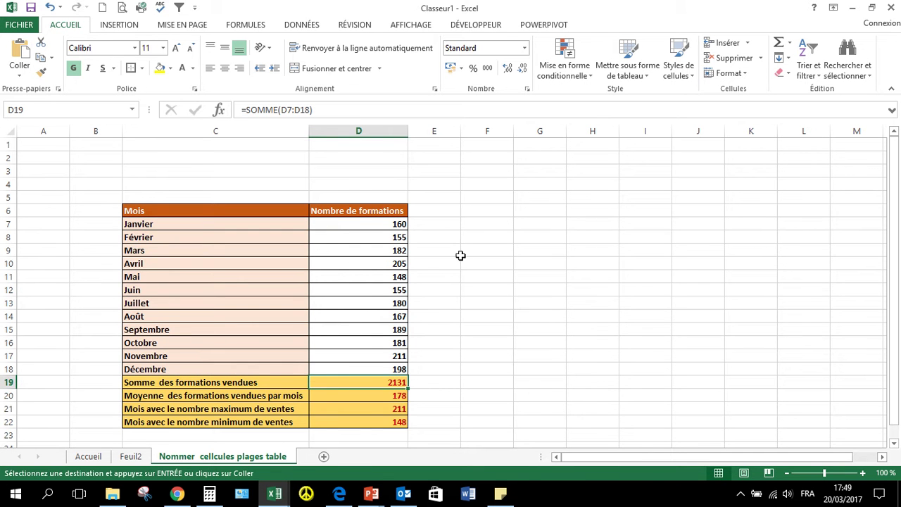
- Enter the label 'Nommer une cellule' in cell F7, correcting the typo
click(490, 224)
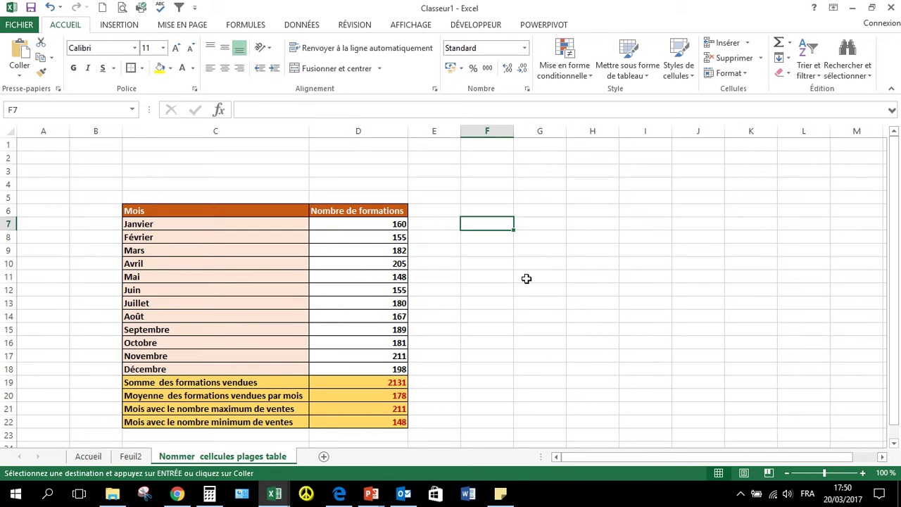
text(Nommme)
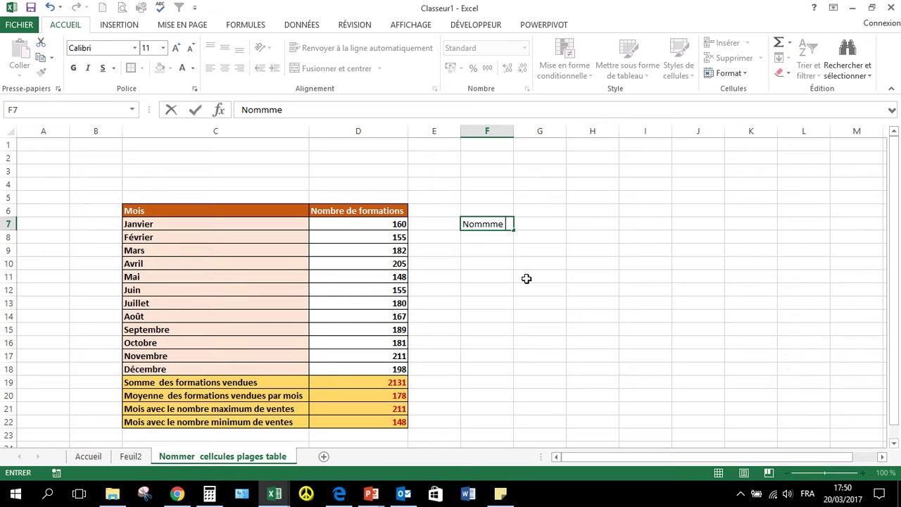
key(BackSpace)
key(BackSpace)
text(er )
text(une c)
text(ellule)
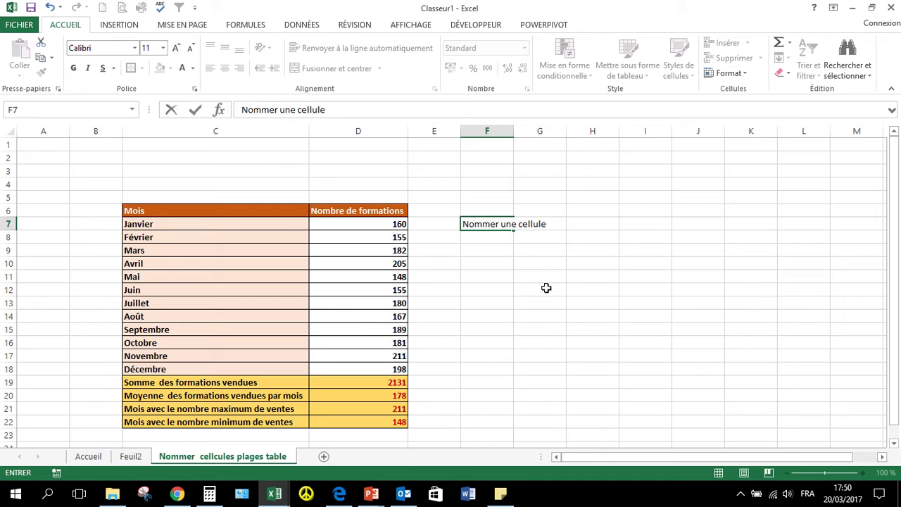
click(546, 287)
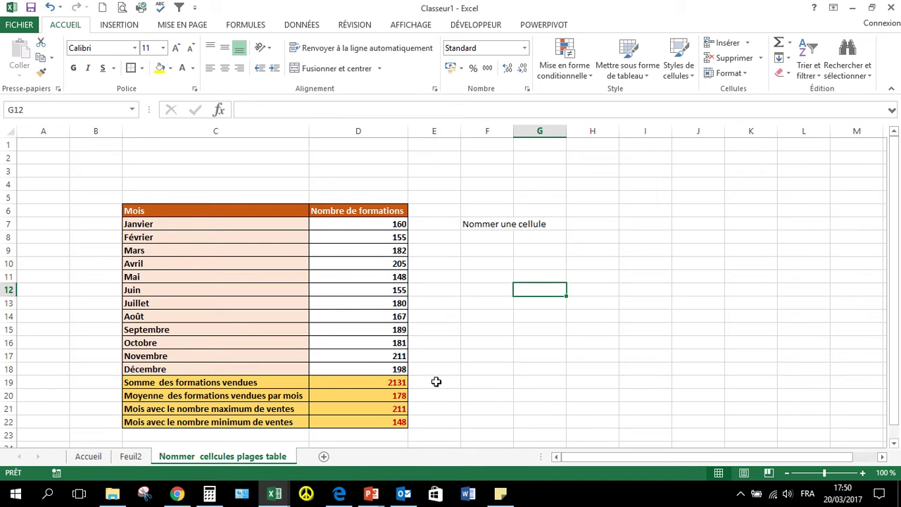
- Name the total cell D19 (2131) Somme.formations using the Name Box
click(384, 381)
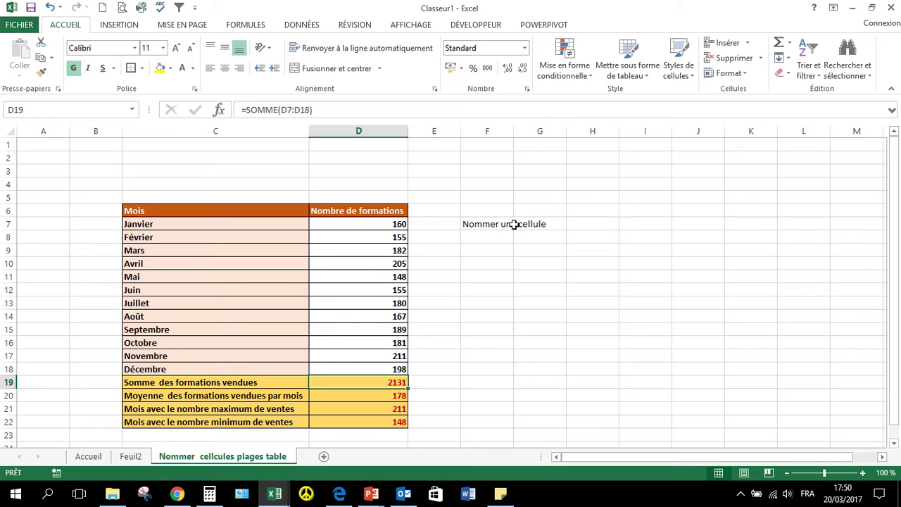
click(447, 382)
click(392, 380)
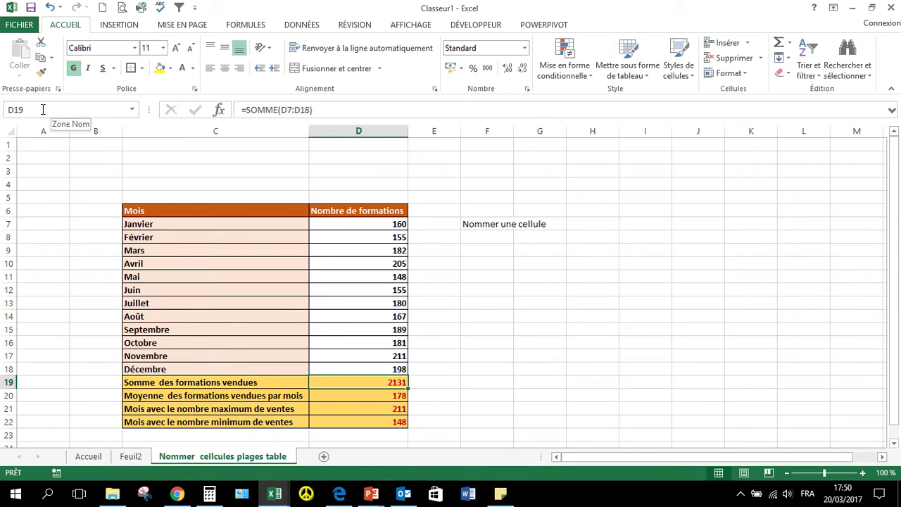
click(43, 110)
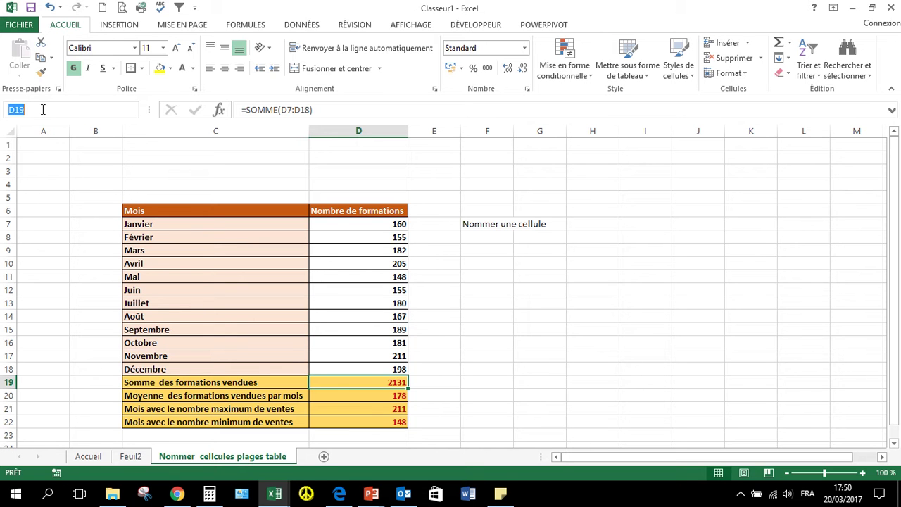
text(So)
text(mme_fo)
text(rma)
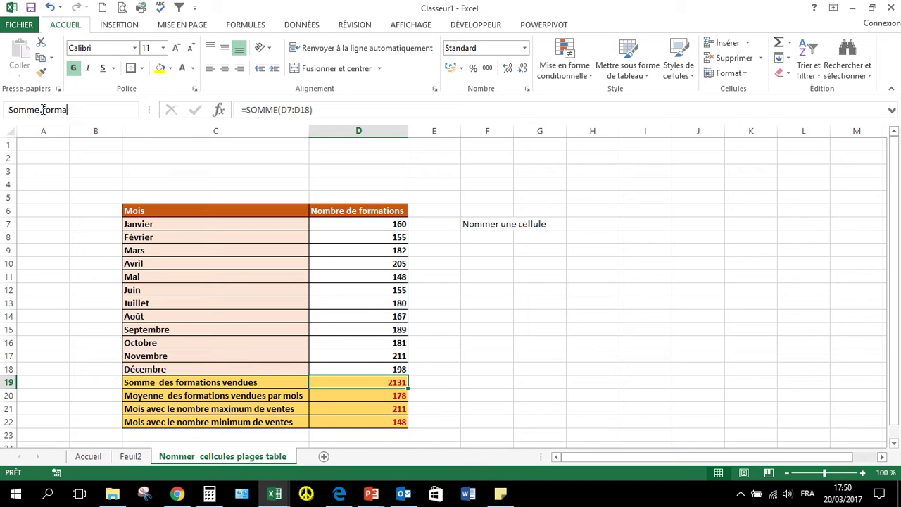
text(tions)
key(Return)
click(93, 173)
click(543, 398)
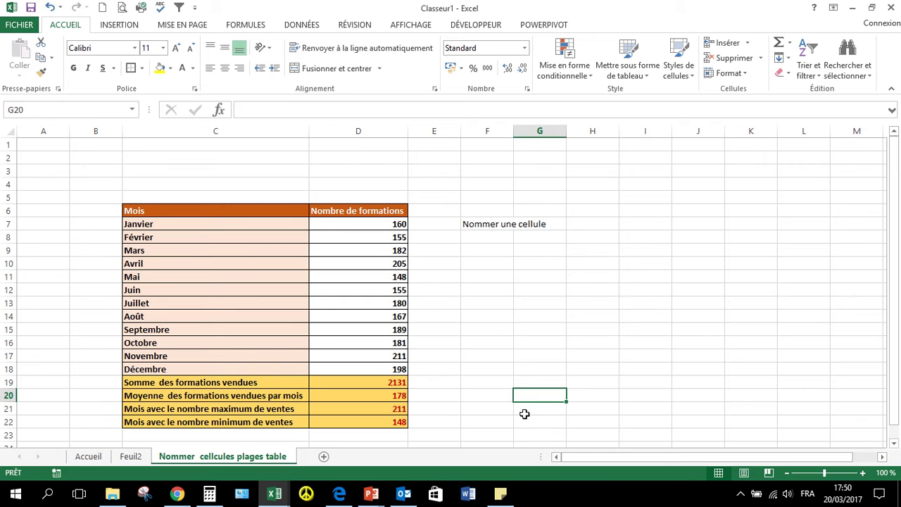
click(382, 394)
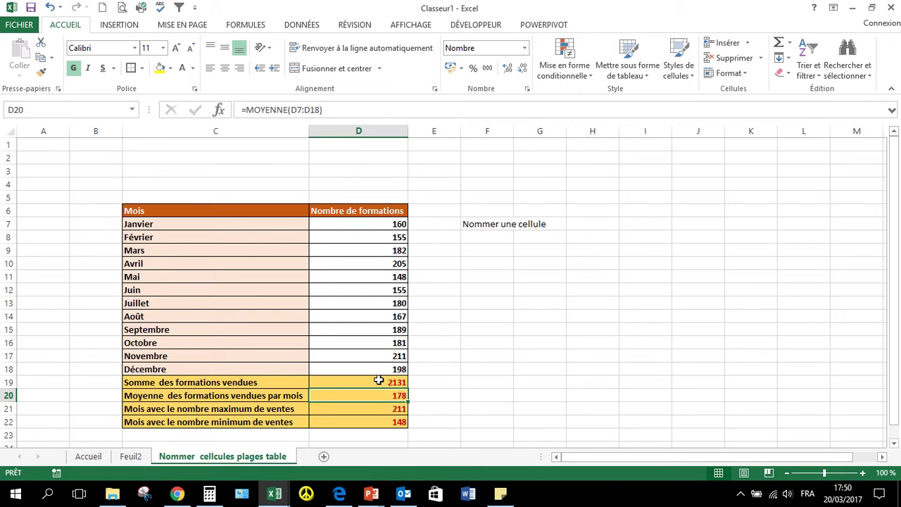
click(379, 380)
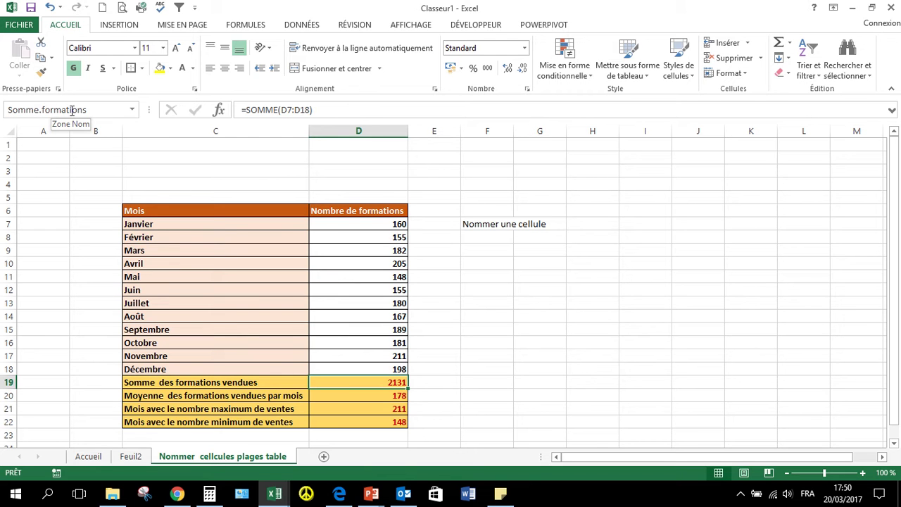
click(362, 341)
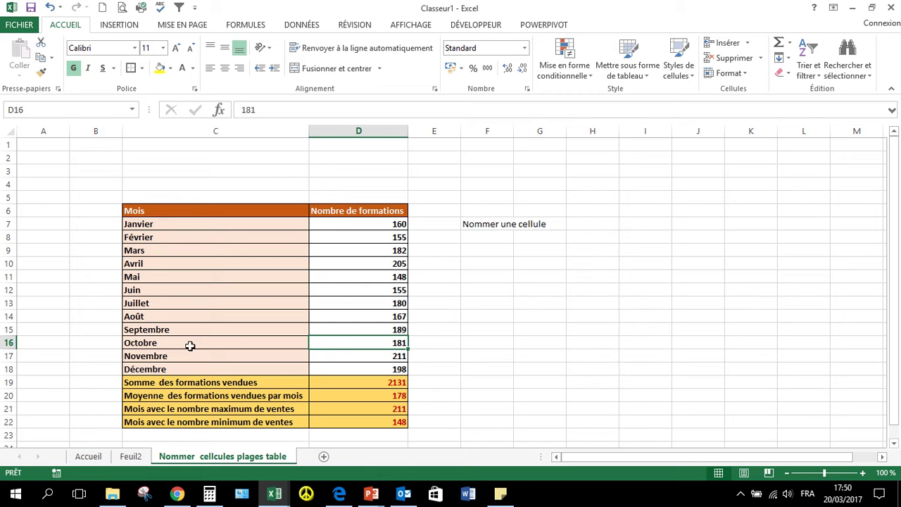
click(393, 252)
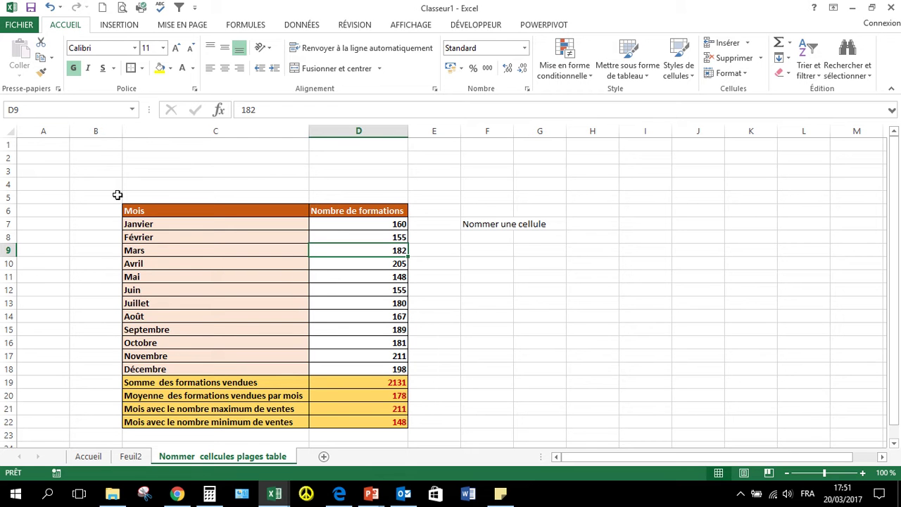
click(449, 354)
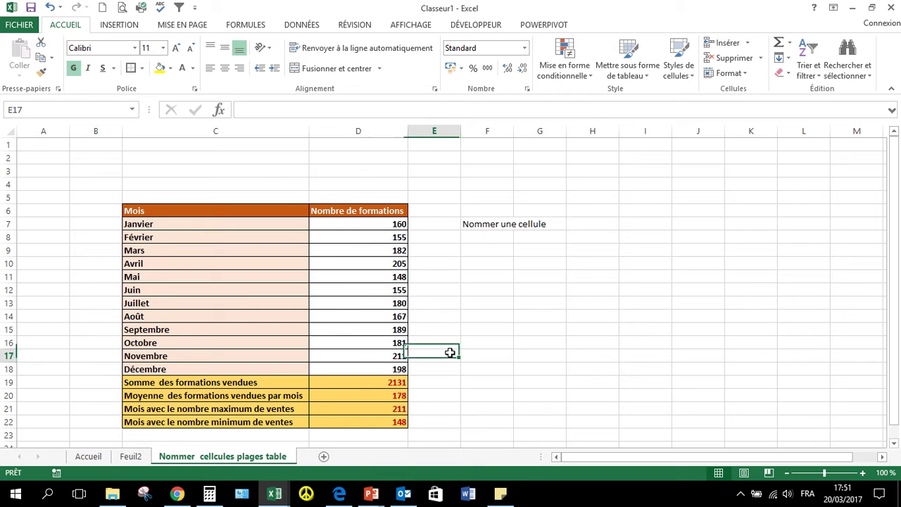
click(389, 386)
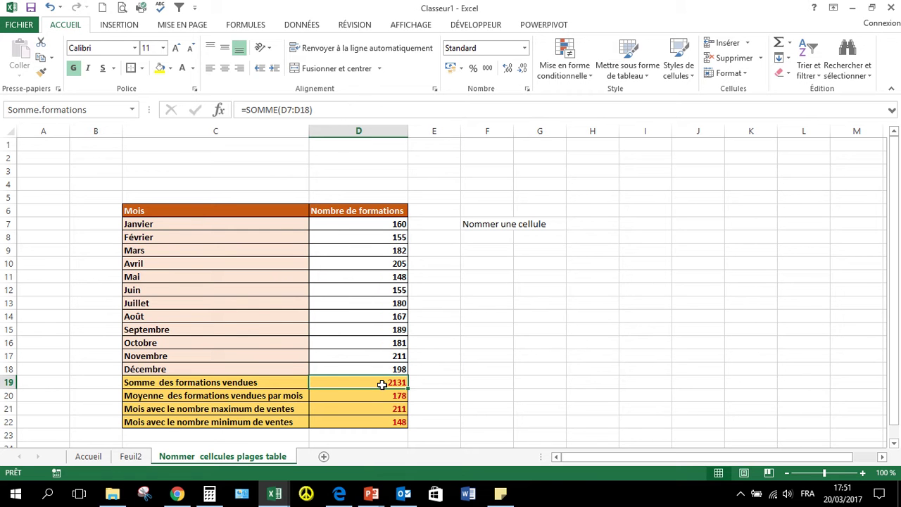
click(474, 288)
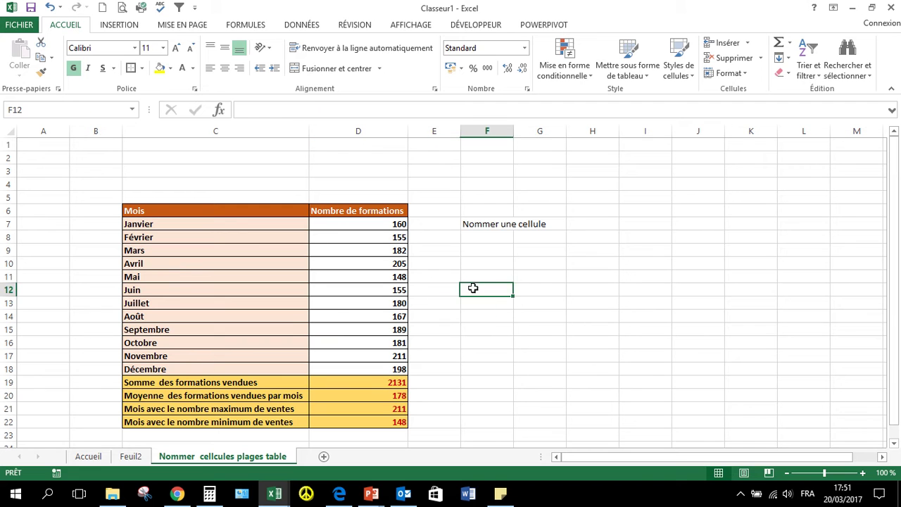
click(481, 274)
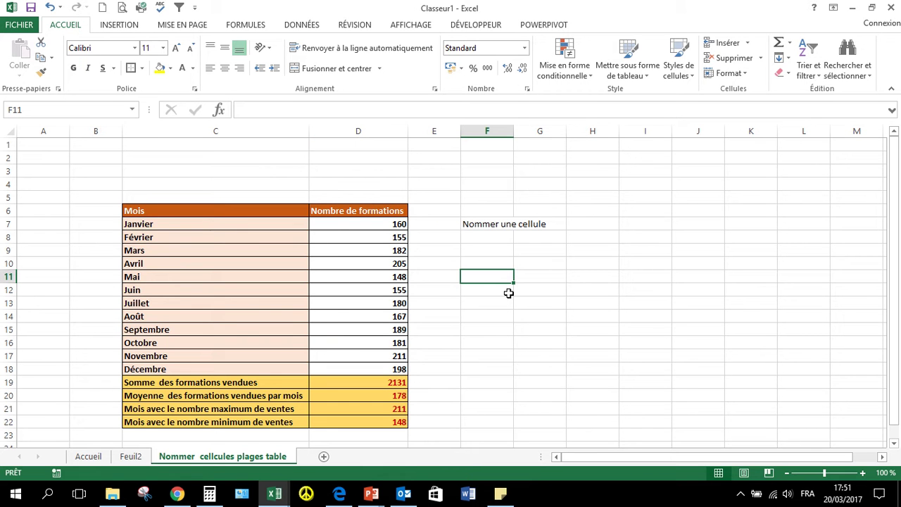
- Enter =Somme.formations in F11 so it returns 2131, discarding the initial SOMME range
text(=)
text(so)
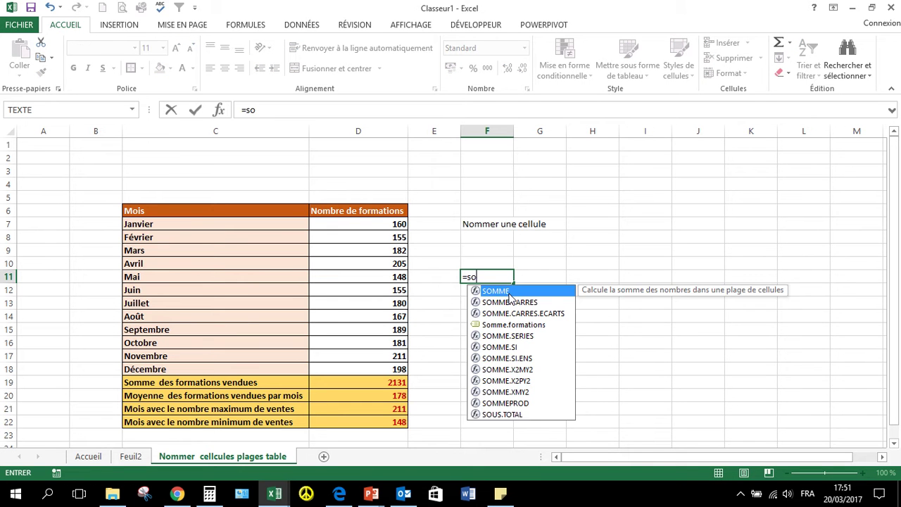
text(mme)
double_click(497, 293)
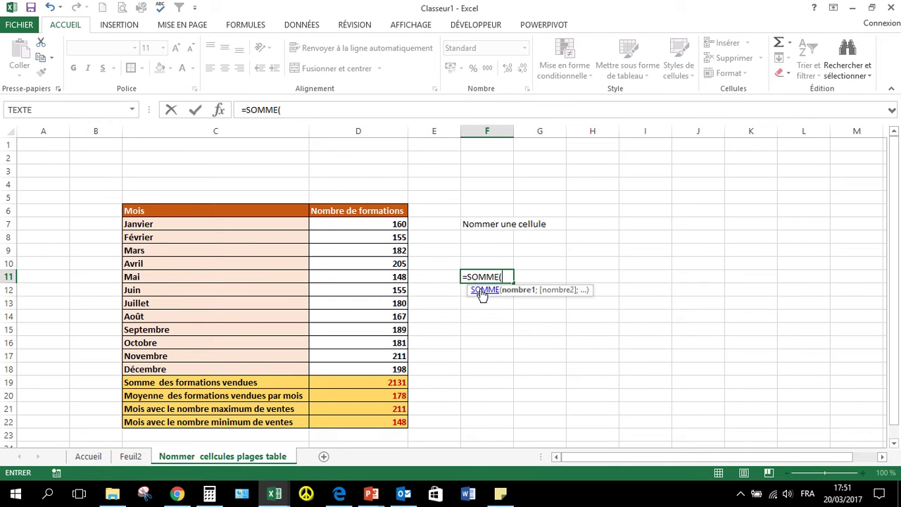
drag(385, 223, 383, 369)
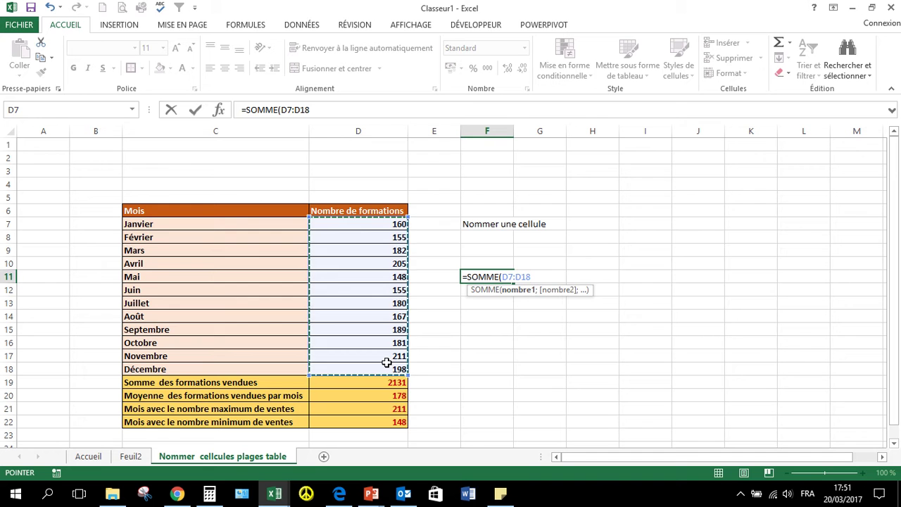
key(BackSpace)
key(BackSpace)
key(BackSpace)
key(BackSpace)
key(BackSpace)
key(BackSpace)
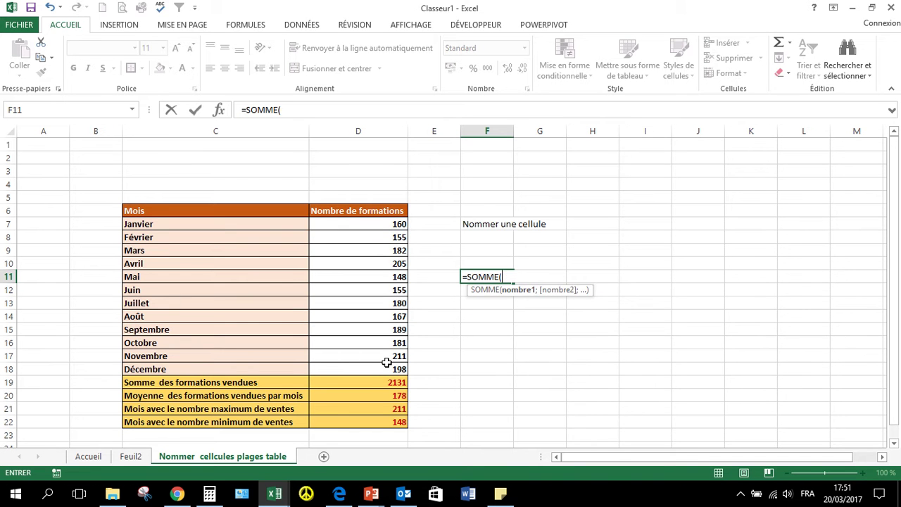
key(BackSpace)
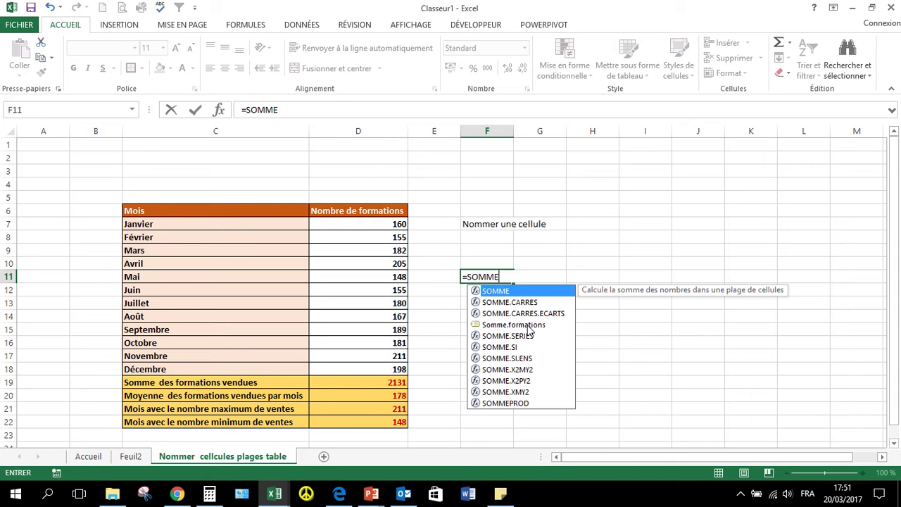
double_click(530, 326)
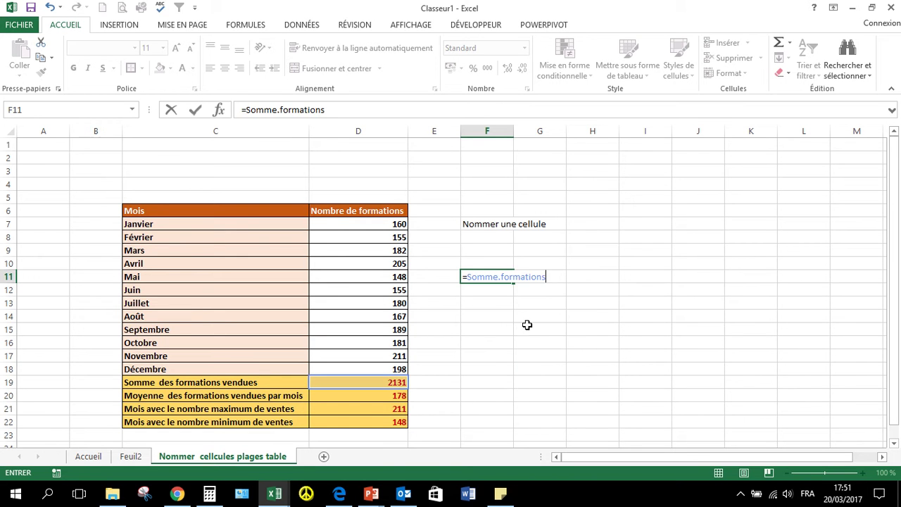
key(Return)
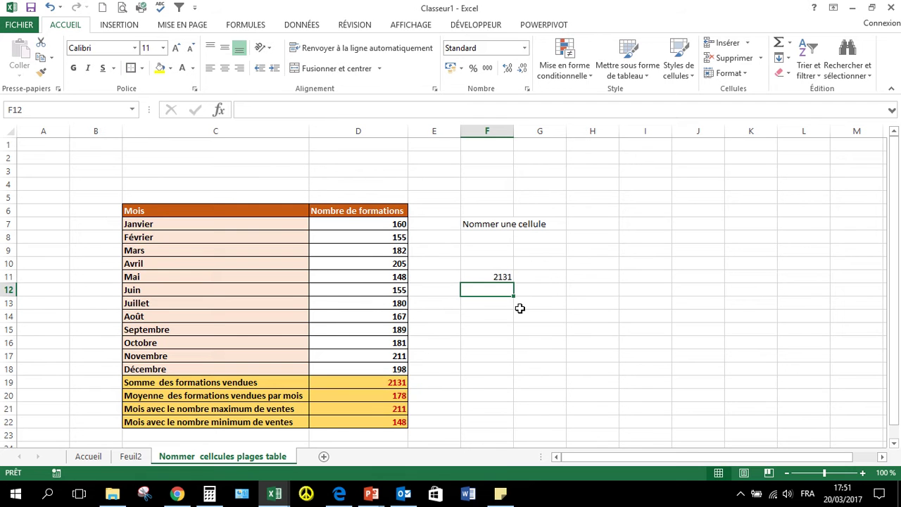
click(380, 382)
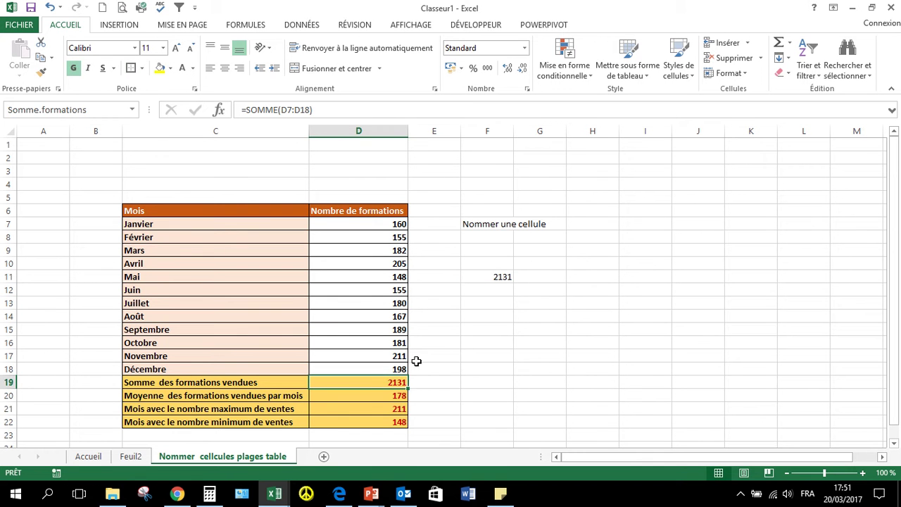
click(501, 277)
click(393, 385)
click(496, 278)
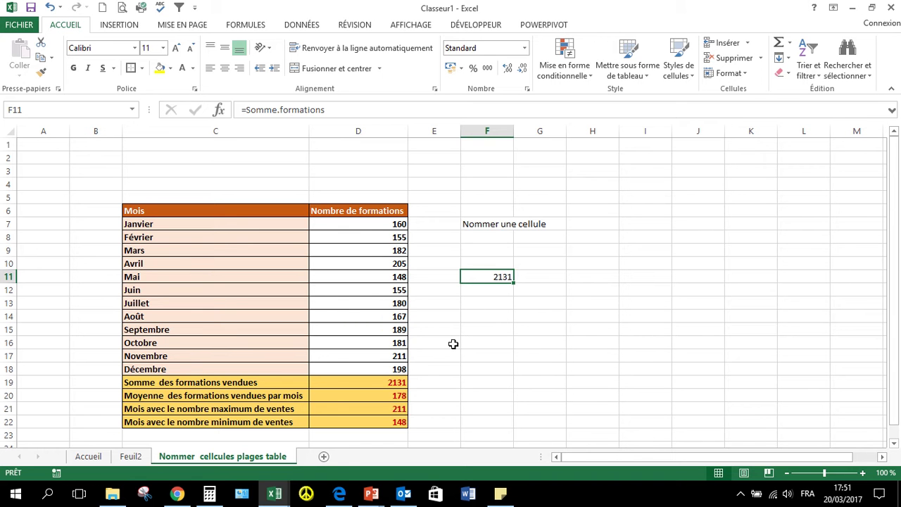
click(391, 382)
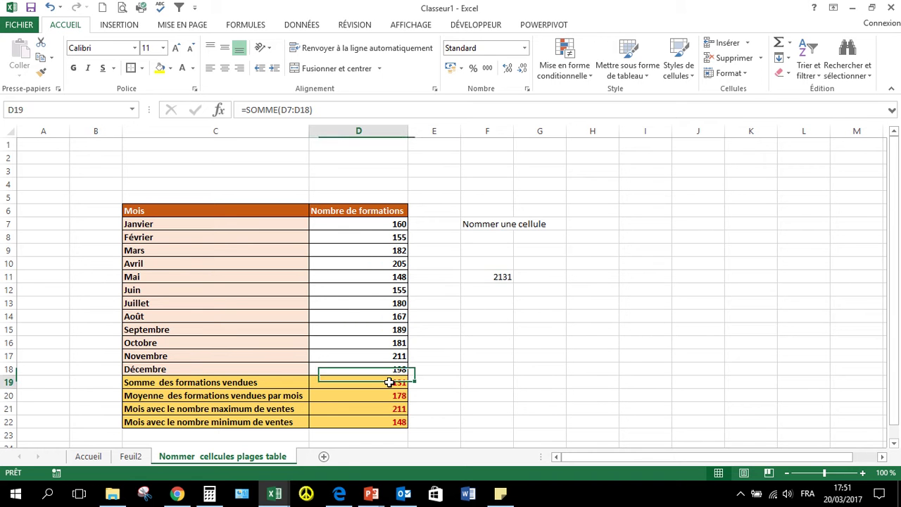
click(476, 281)
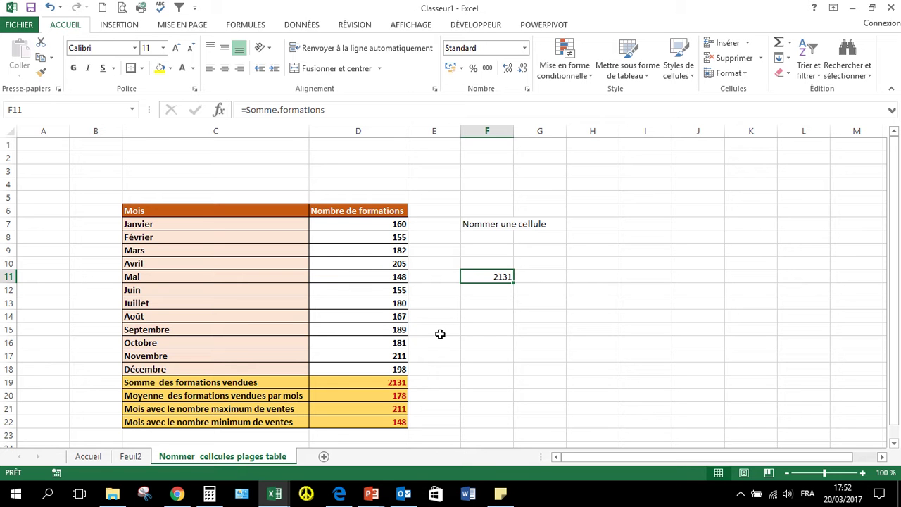
- Select the Janvier-to-Juin counts D7:D12 and name them Formation.S1 in the Name Box
click(521, 328)
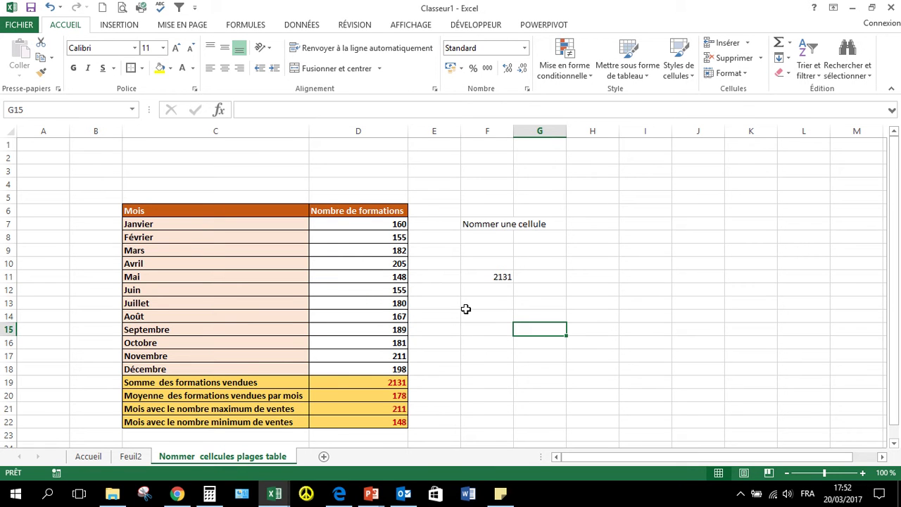
drag(368, 223, 371, 288)
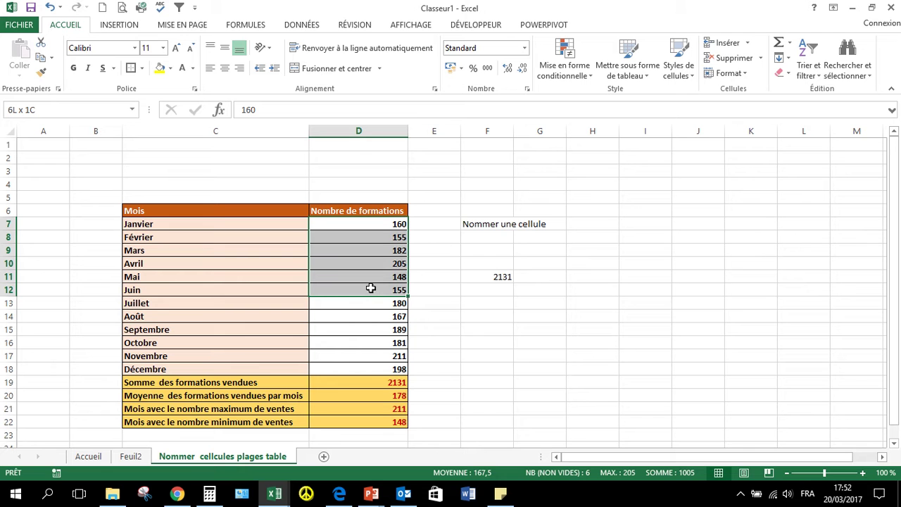
drag(370, 287, 370, 288)
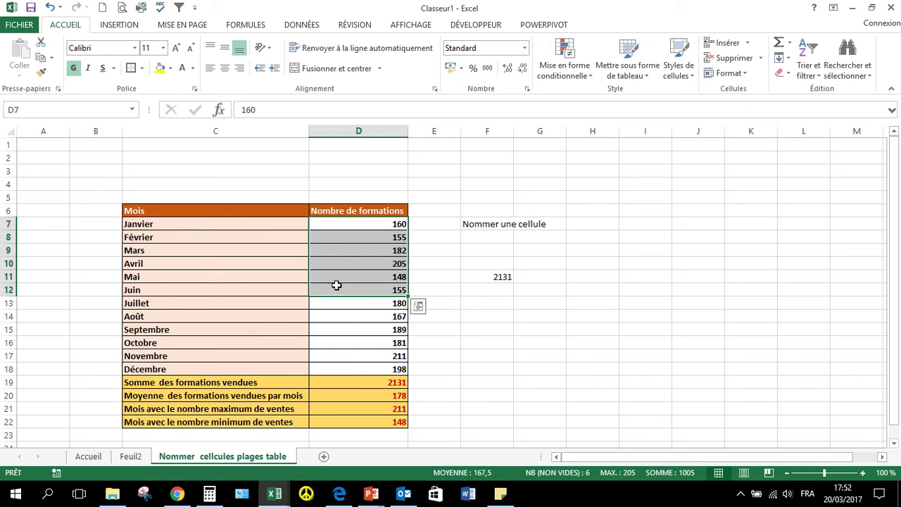
click(79, 111)
key(BackSpace)
text(orm)
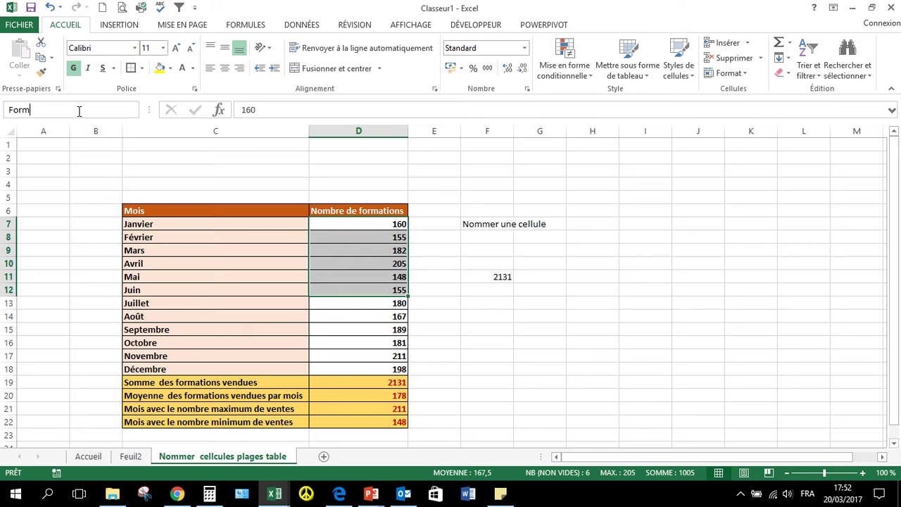
text(ation.)
text(S1)
key(Return)
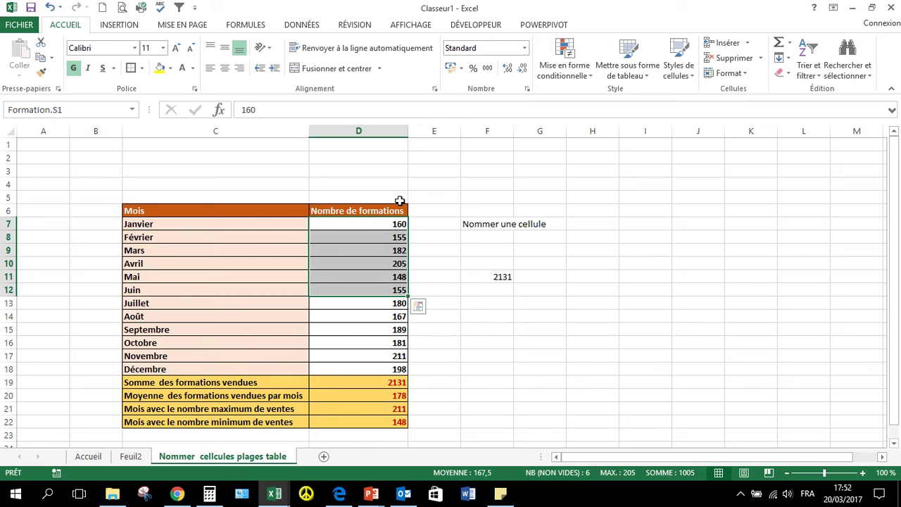
- Drag the 2131 result from F11 to G7
click(444, 187)
click(503, 342)
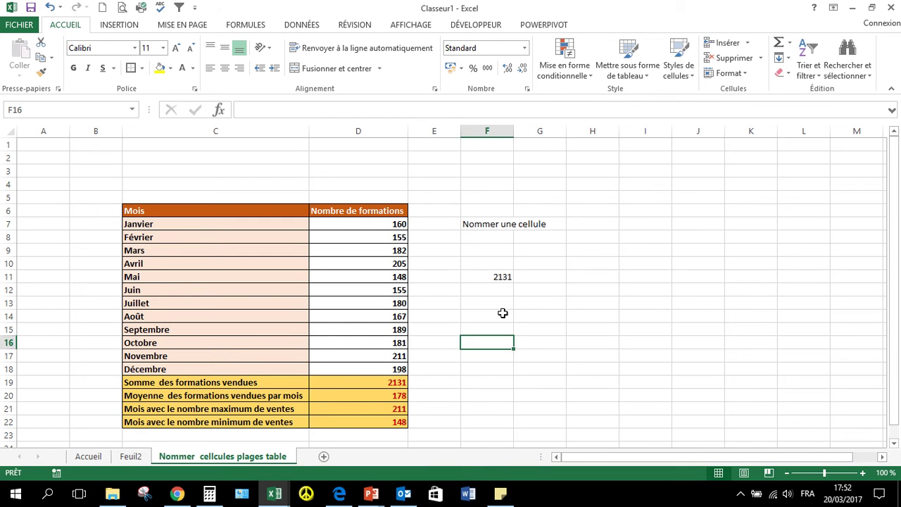
click(500, 314)
click(502, 276)
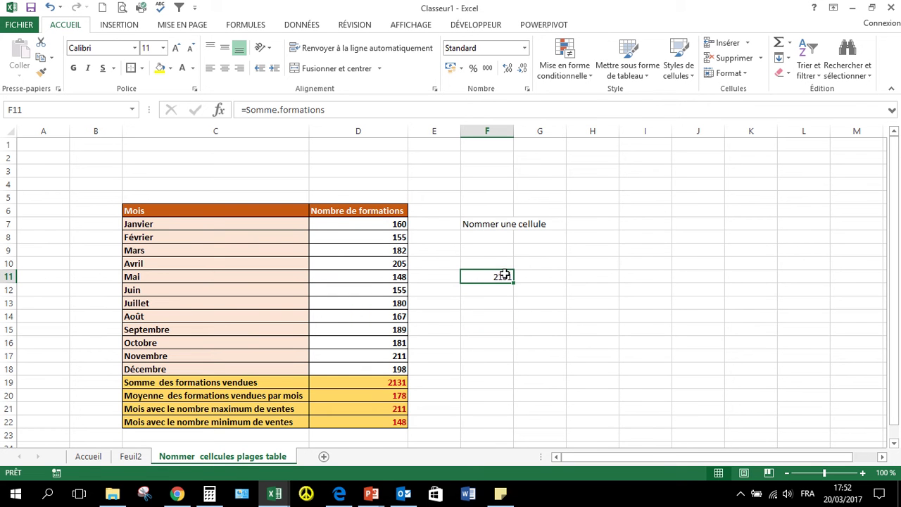
drag(513, 270, 559, 232)
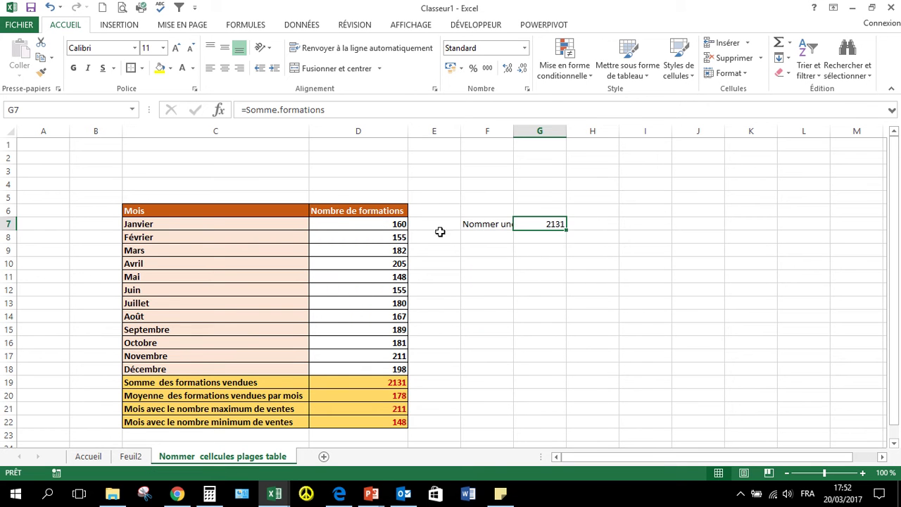
- Type 'sommes des formations réalisées ( Semestre1)' into the emptied F11
click(490, 311)
click(490, 276)
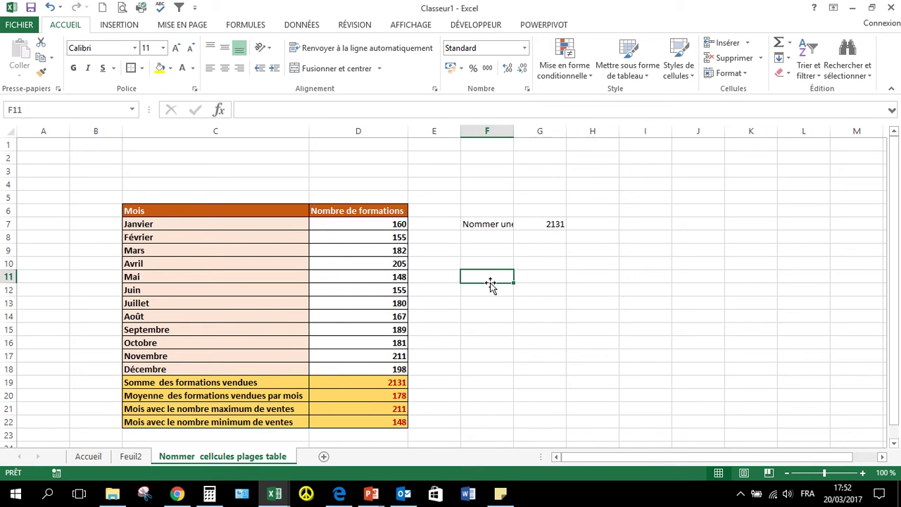
text(sommes d)
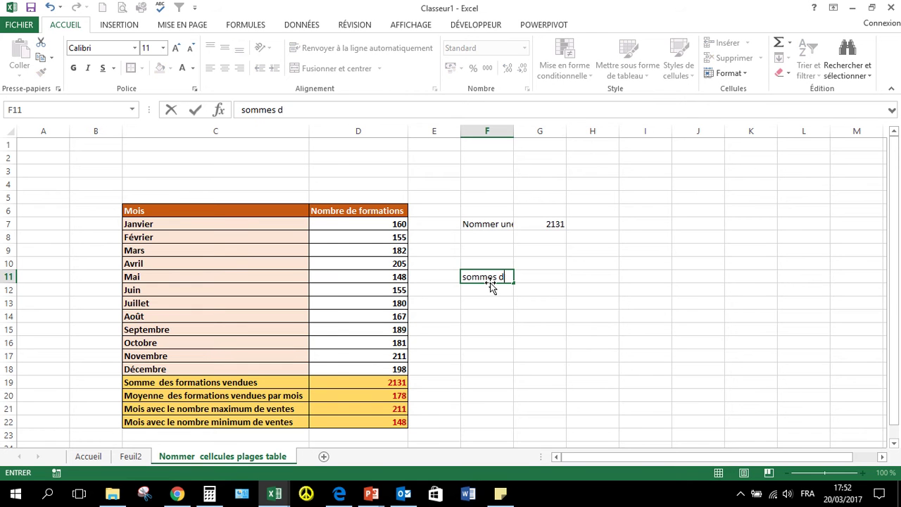
text(es formation)
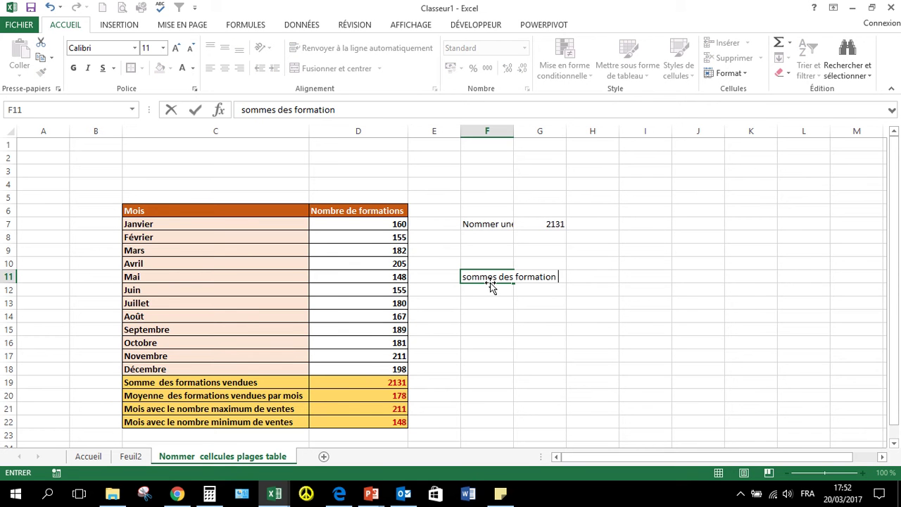
text(s réalis)
text(ée)
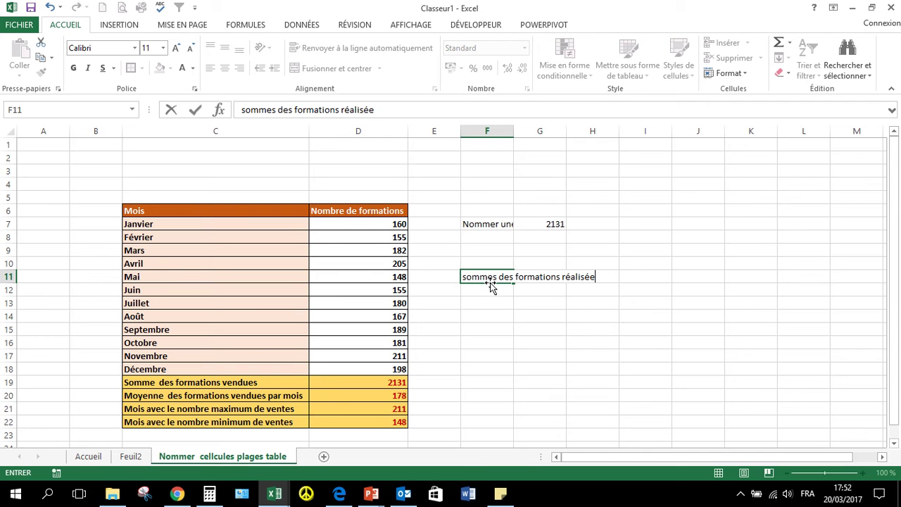
text(s  )
text(( Semest)
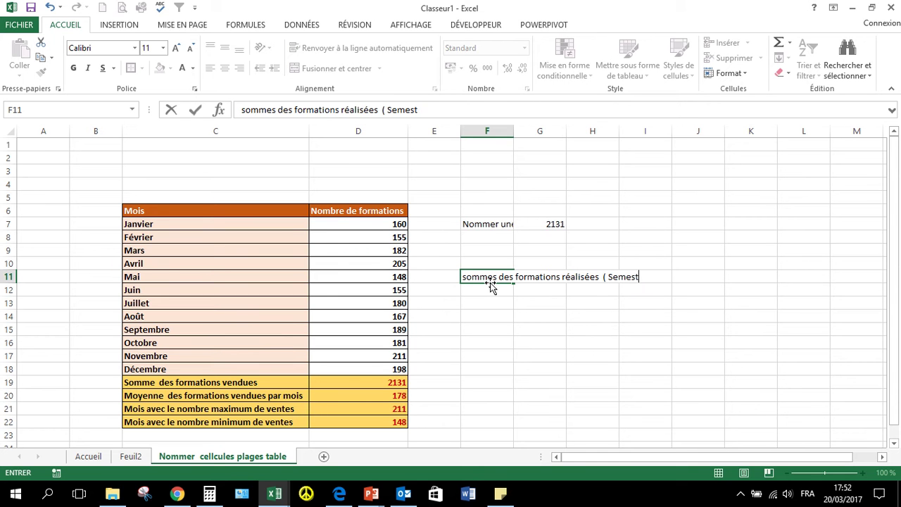
text(re1)
text())
- Commit the Semestre1 label in F11 and autofit column F to its width
click(576, 344)
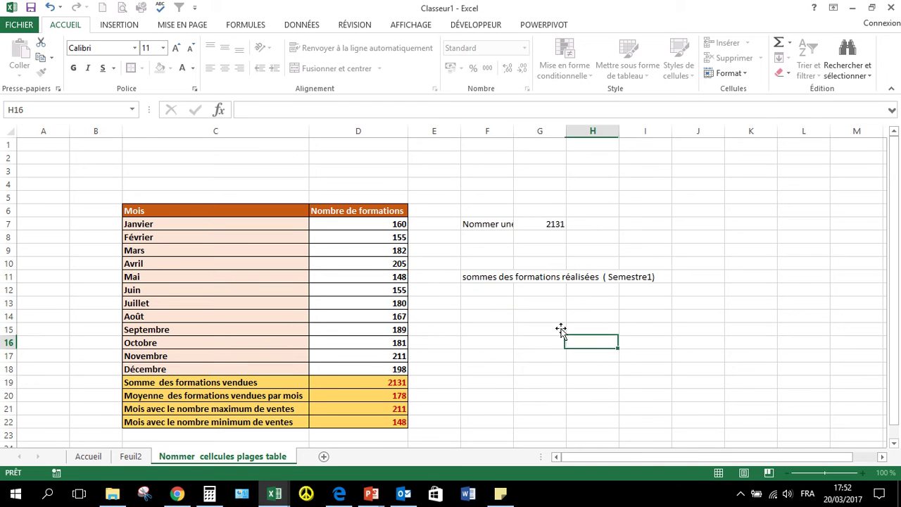
double_click(514, 131)
click(657, 290)
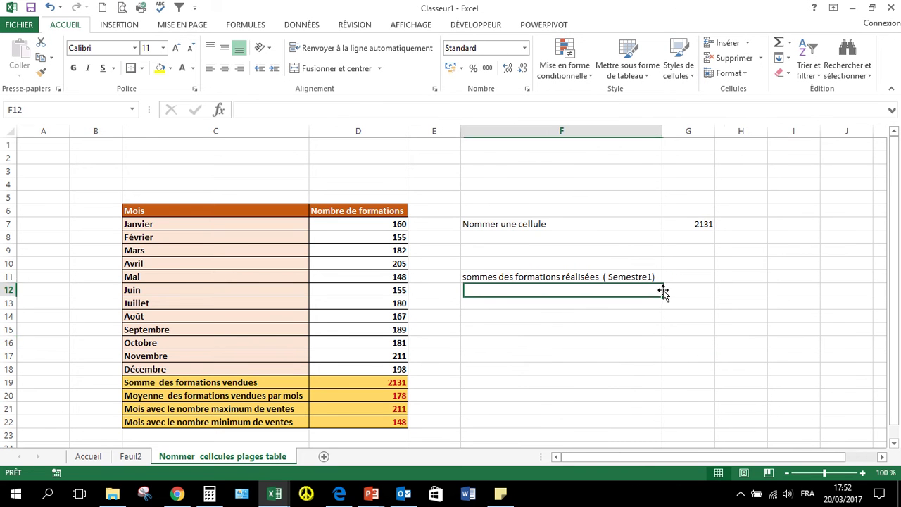
click(669, 279)
text(=)
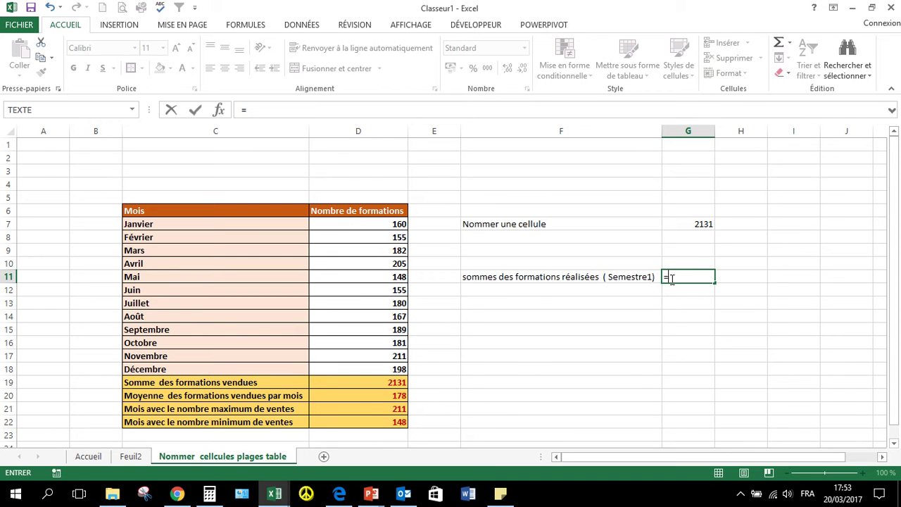
- Enter =SOMME(Formation.S1) in G11, giving 1005 for the first semester
text(somme)
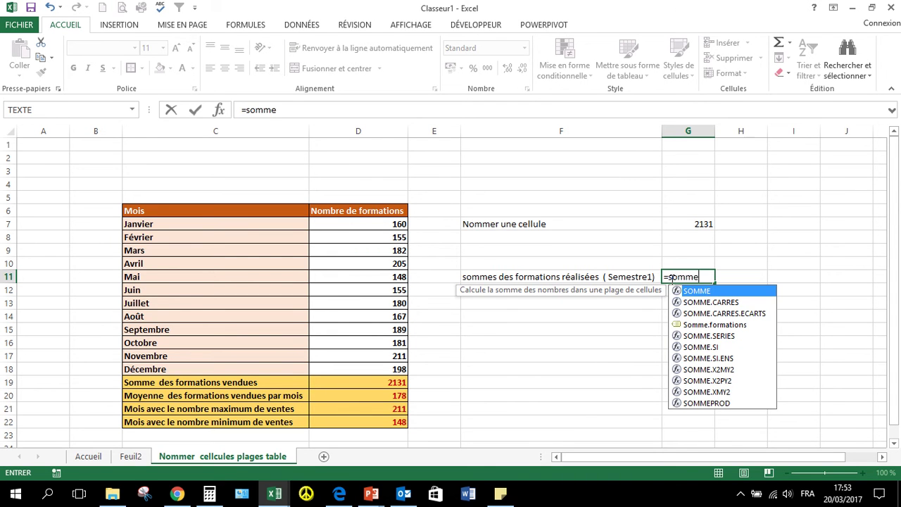
text(()
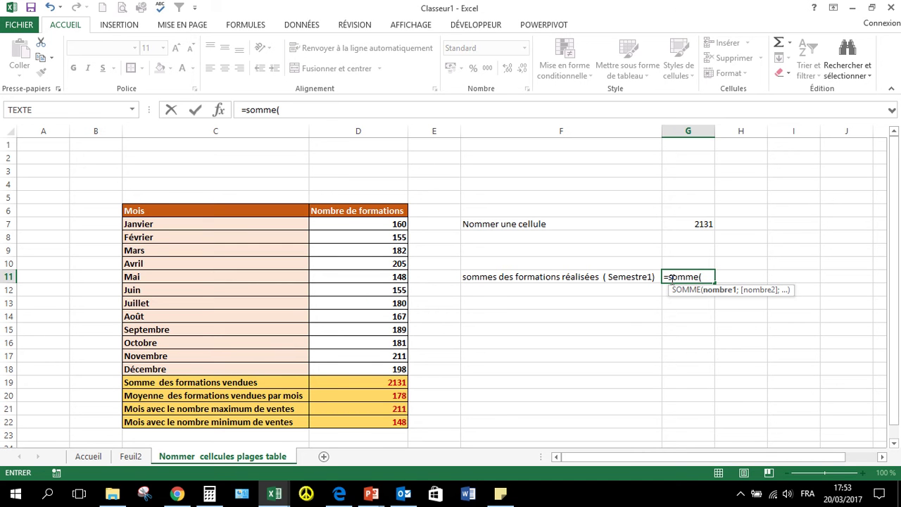
text(f)
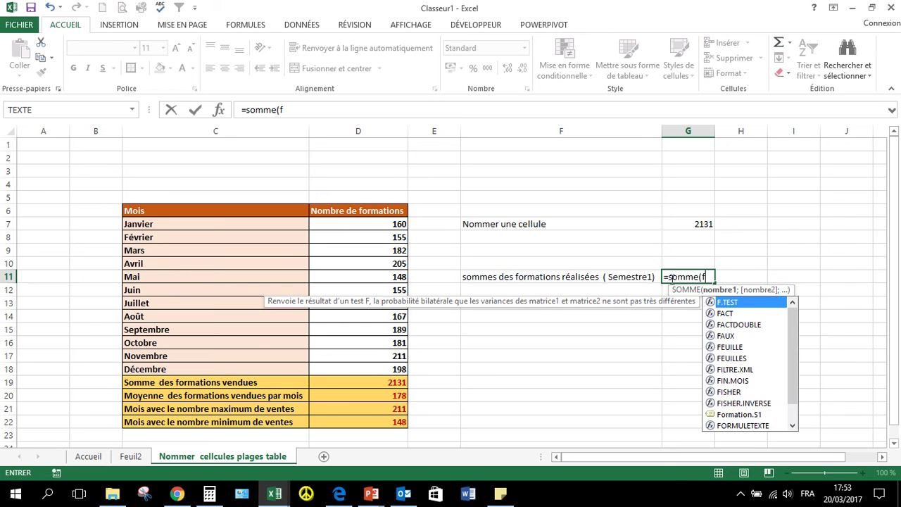
text(or)
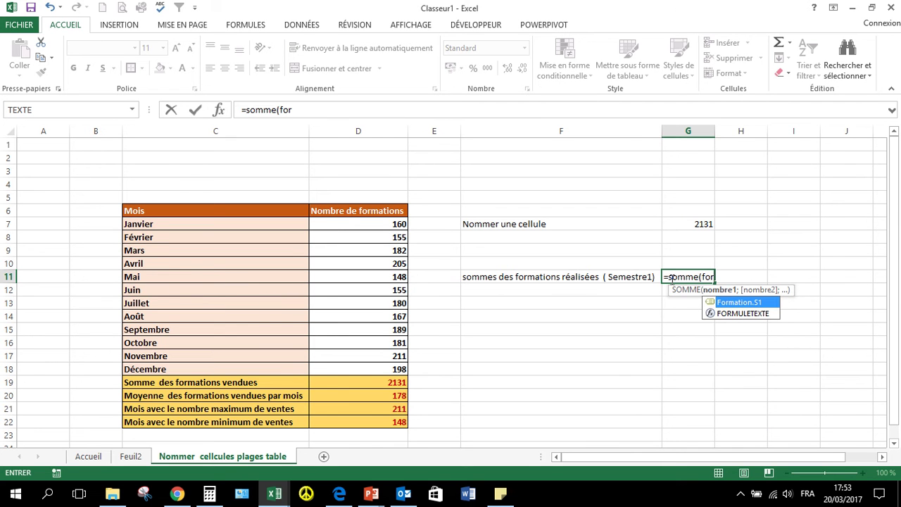
double_click(742, 303)
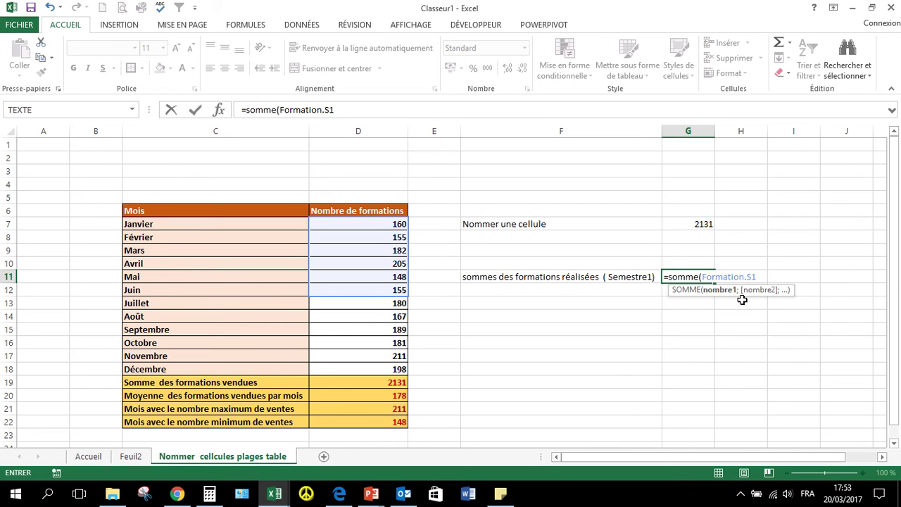
key(Return)
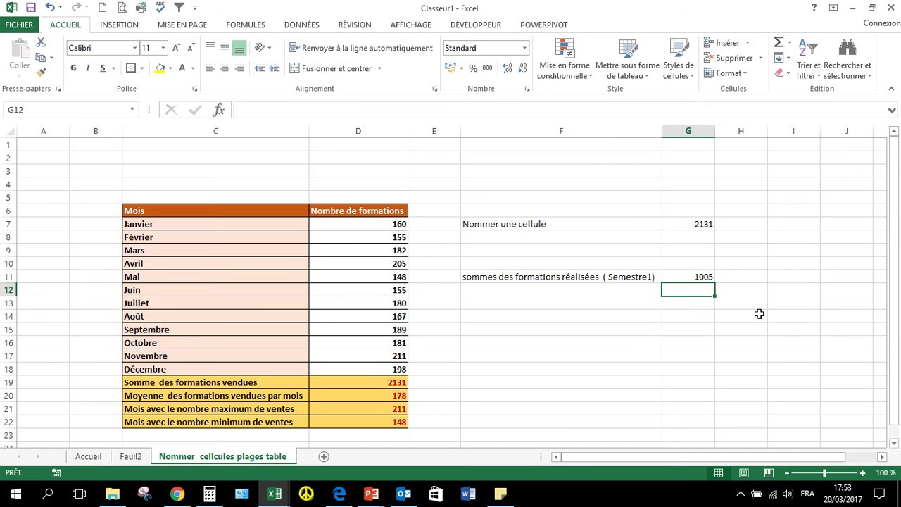
click(702, 273)
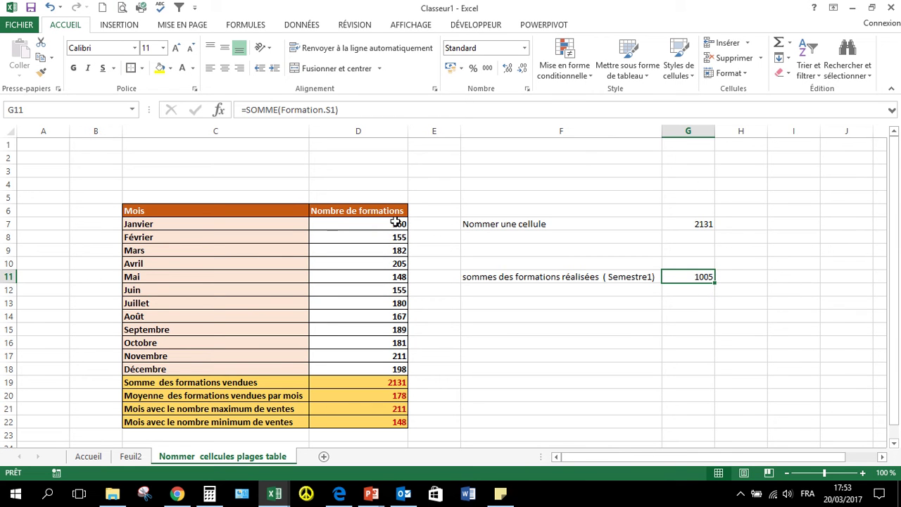
click(367, 183)
- Test =SOMME(D7:D12) in D4 to compare with the Formation.S1 total
text(=)
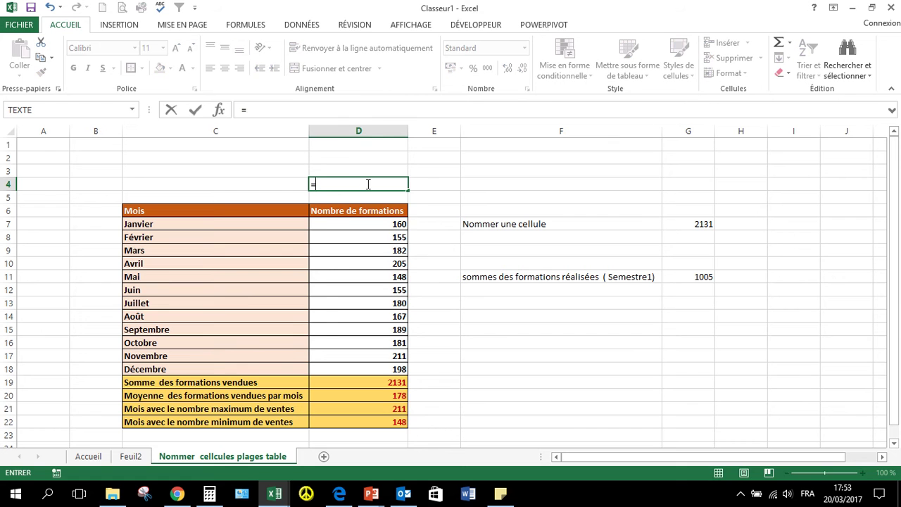
text(somm)
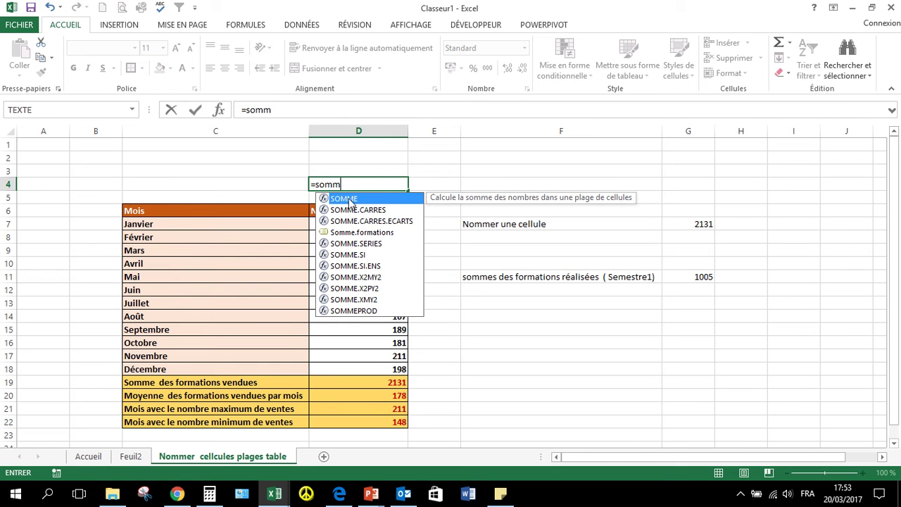
key(Tab)
drag(342, 224, 344, 287)
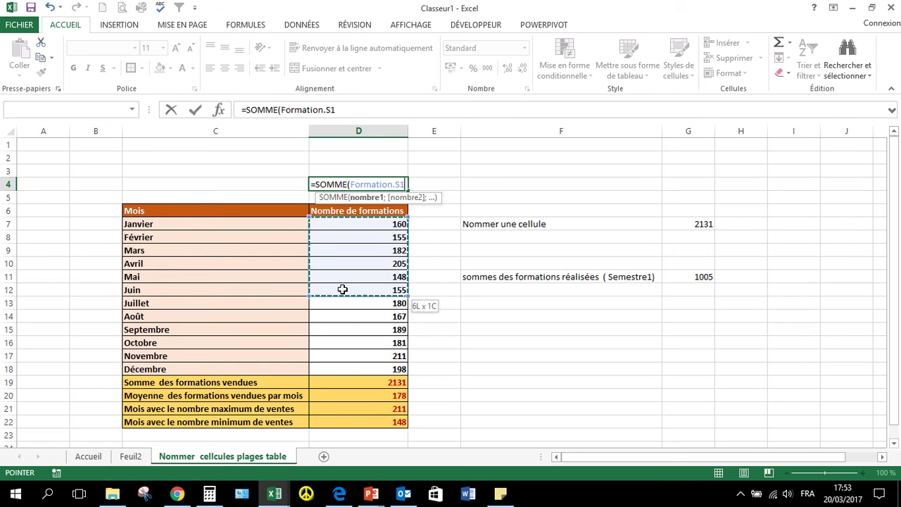
text())
key(ctrl+Return)
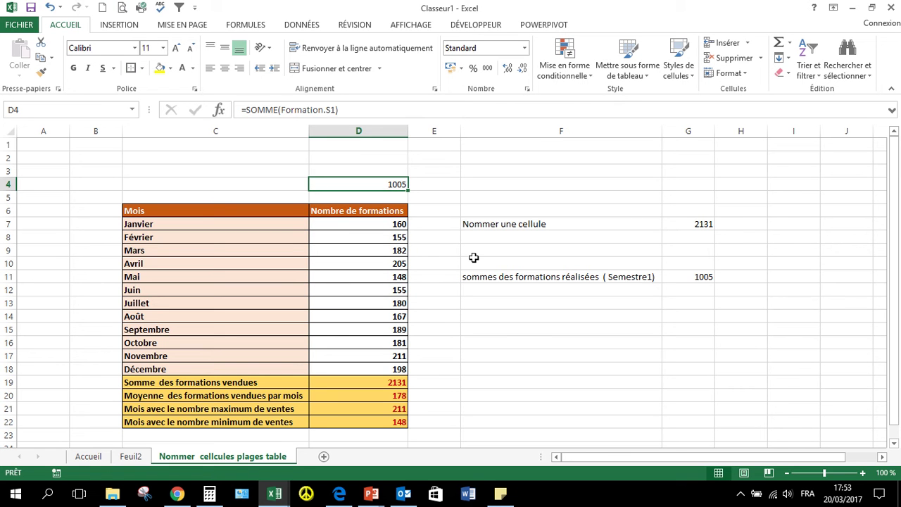
- Delete the test formula in D4 and the semester total in G11
key(Delete)
click(684, 276)
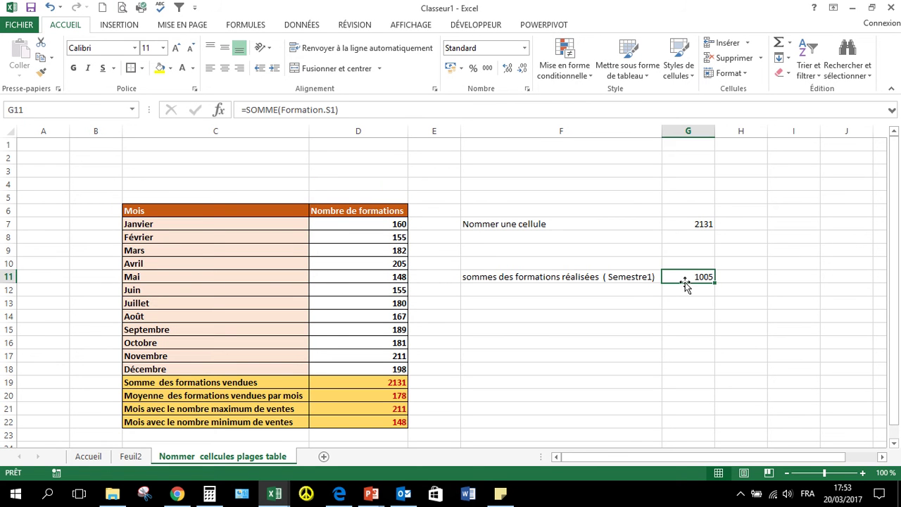
key(Delete)
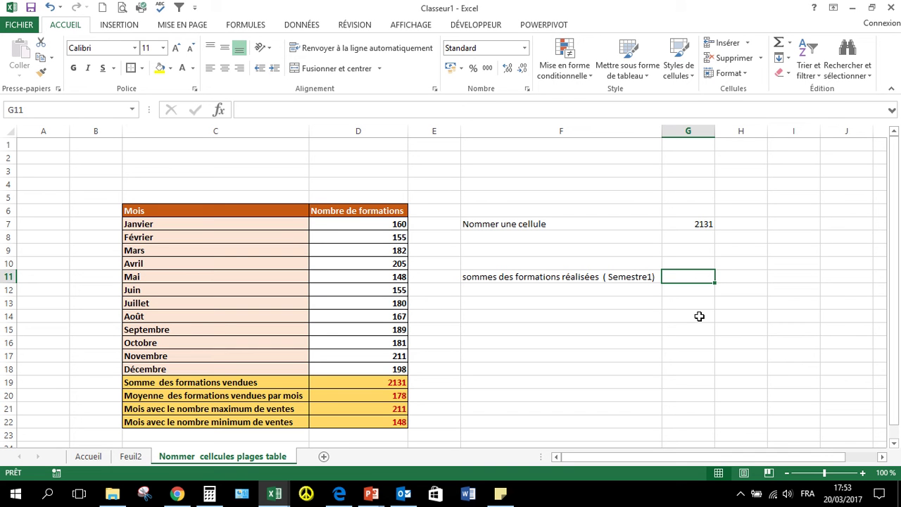
- Select the table C6:D22 and name it Réalisations_2016, replacing the space with an underscore
drag(595, 380, 600, 370)
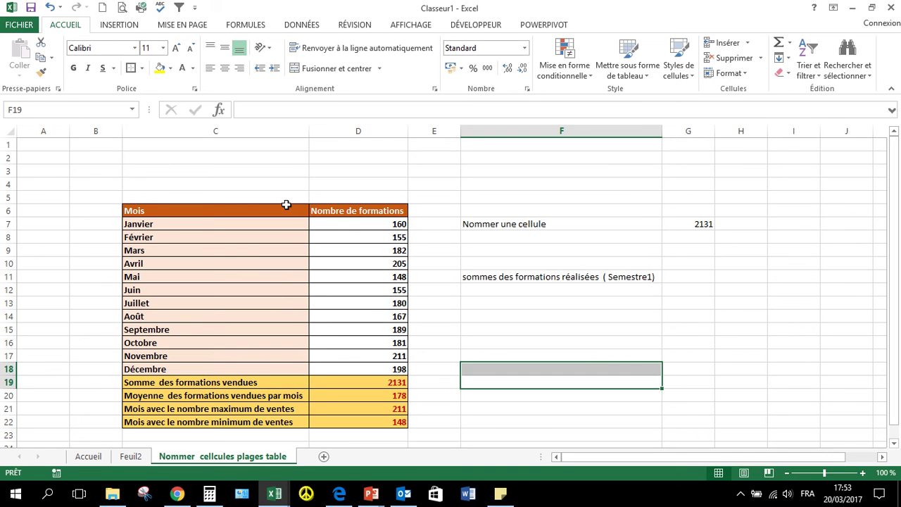
drag(242, 210, 372, 423)
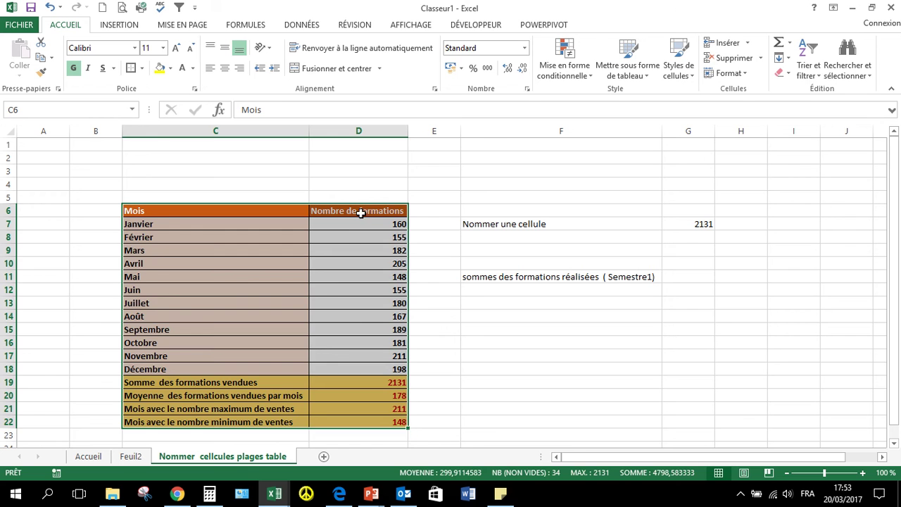
mouse_move(362, 211)
mouse_down()
mouse_move(211, 355)
mouse_move(211, 419)
mouse_up()
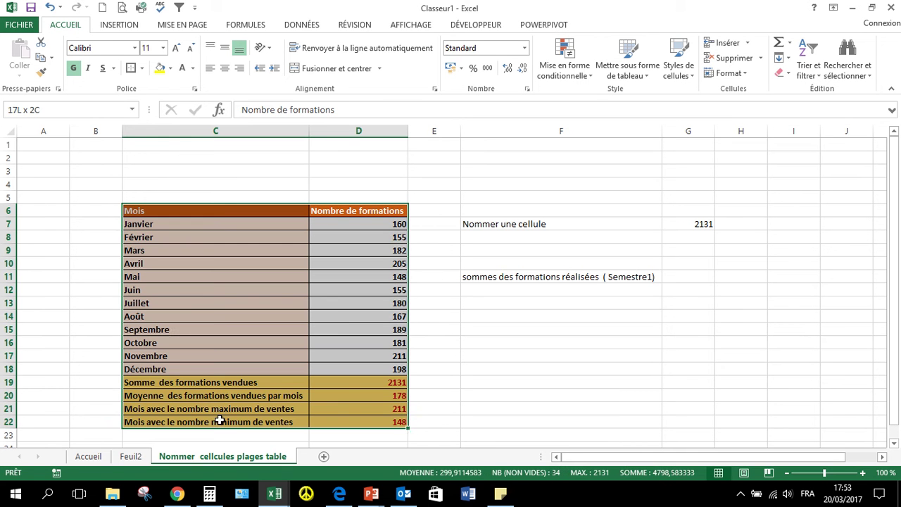
click(73, 112)
key(BackSpace)
text(Réalisation)
text(s 201)
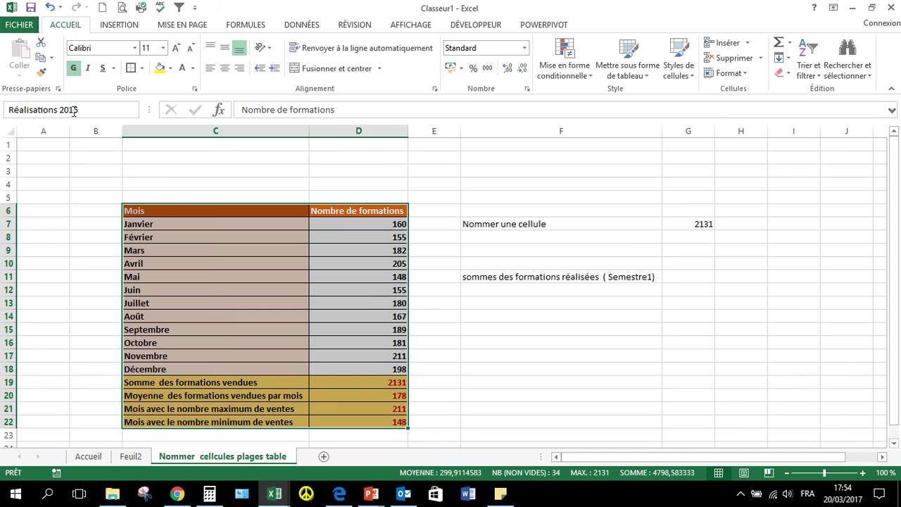
text(6)
click(61, 111)
key(BackSpace)
text(_2016)
key(Return)
- Deselect the named table, scroll to review the sheet, and select cell D4
click(48, 225)
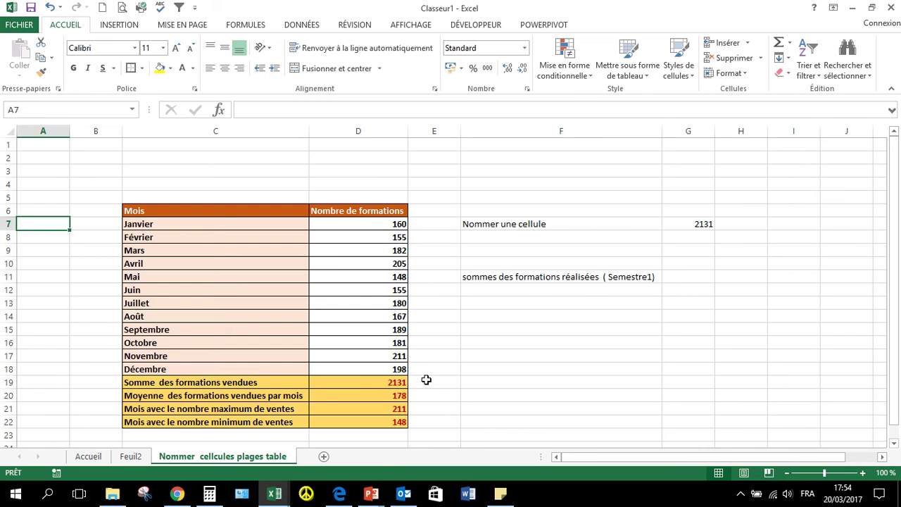
click(621, 299)
scroll(536, 183, down, 2)
scroll(557, 286, up, 2)
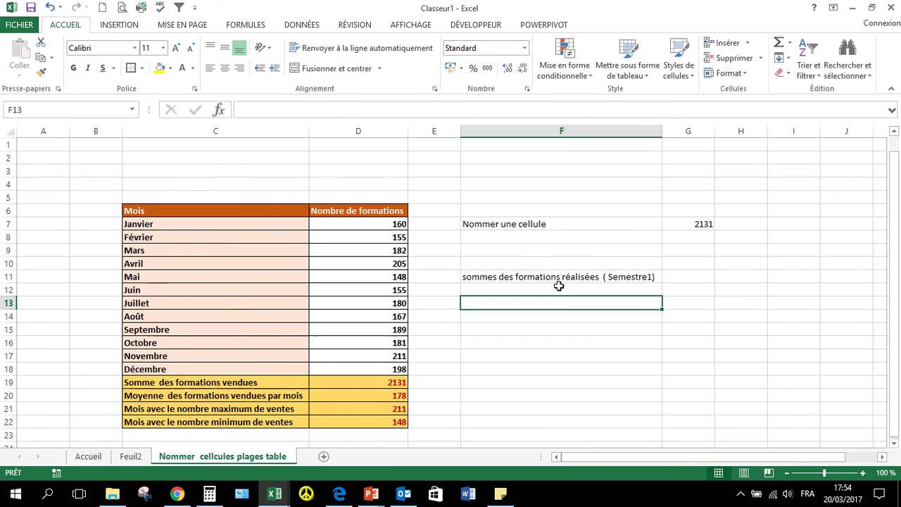
scroll(562, 337, down, 2)
scroll(553, 322, up, 2)
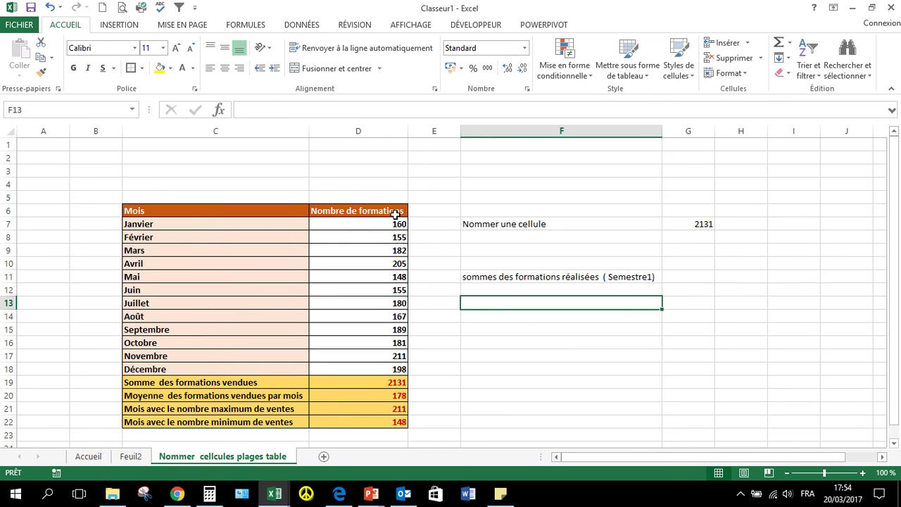
click(378, 184)
- Add a new blank worksheet, Feuil4, and select a cell on it
click(325, 457)
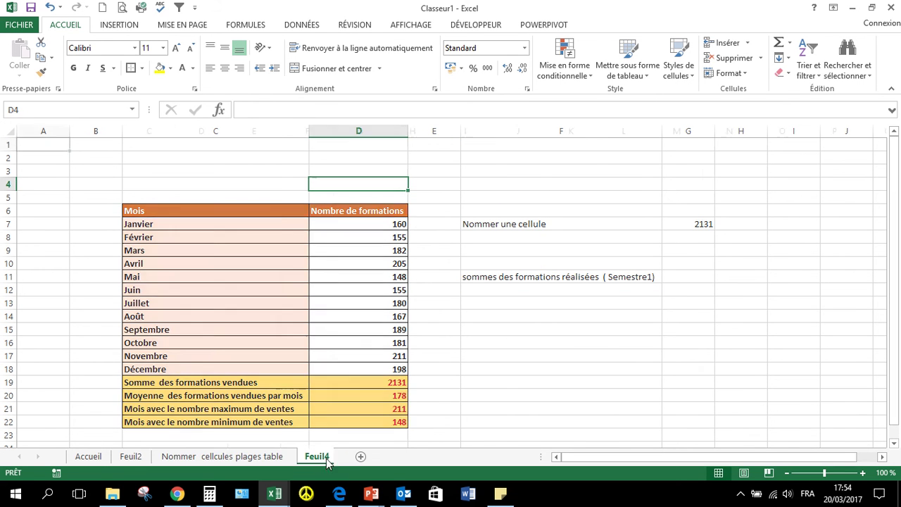
click(573, 266)
click(447, 211)
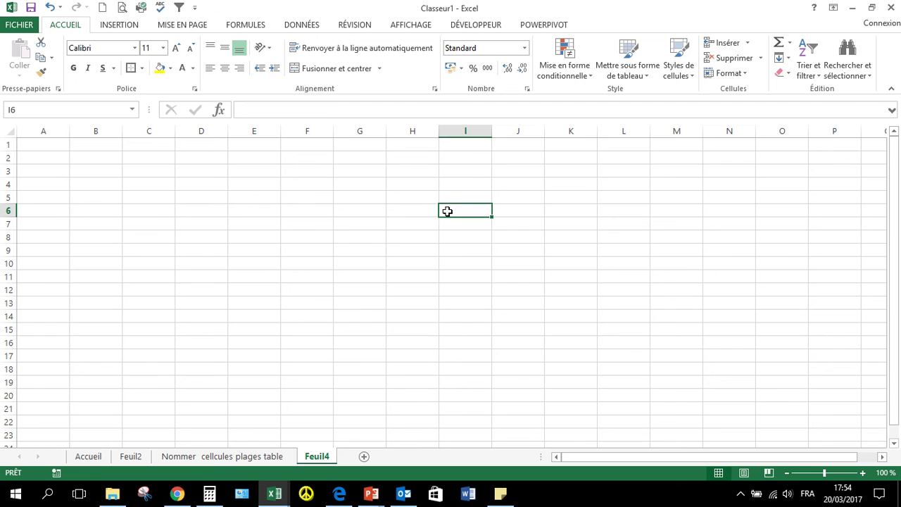
- Search Feuil4 for 'réalisations', dismiss the no-match message and close Find
click(845, 63)
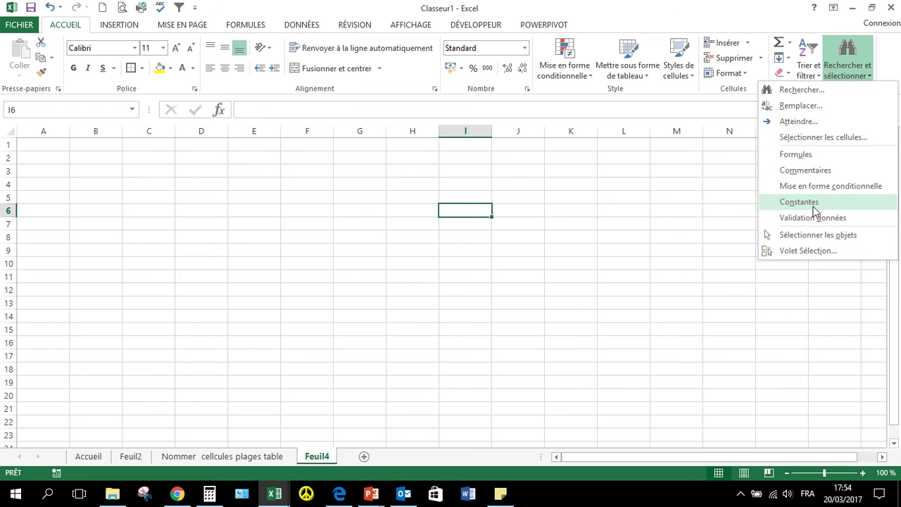
click(805, 90)
text(réalisat)
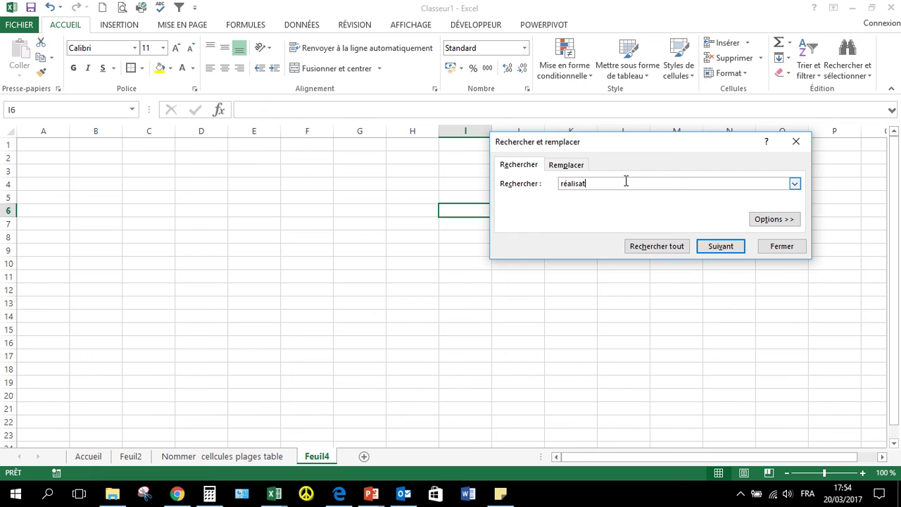
text(ions)
key(Return)
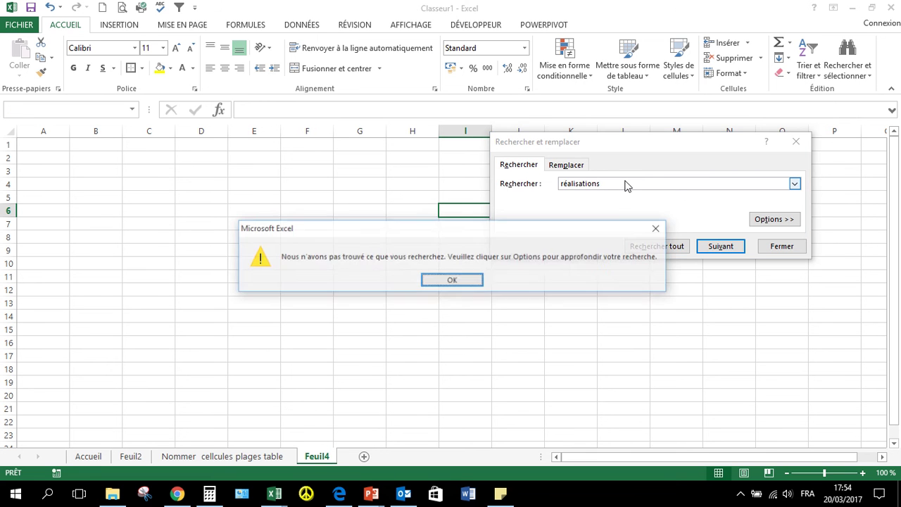
click(450, 280)
click(804, 143)
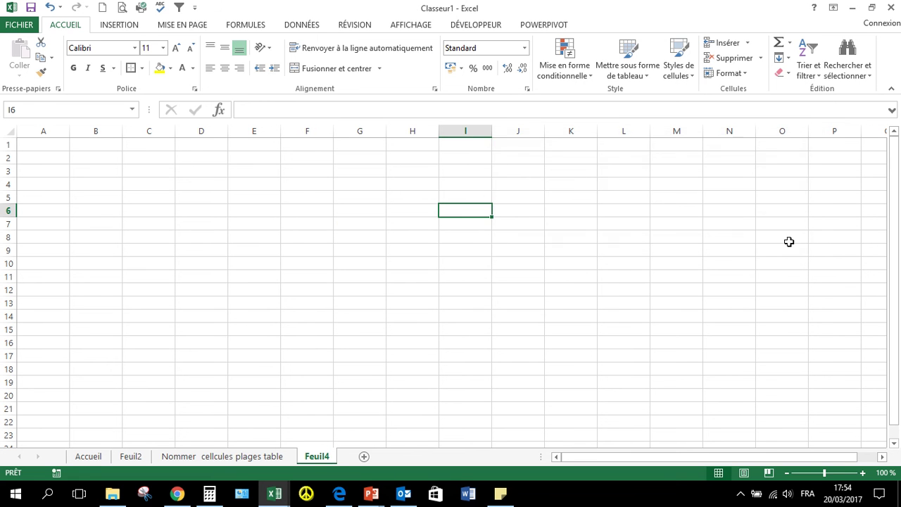
drag(279, 289, 288, 289)
click(296, 249)
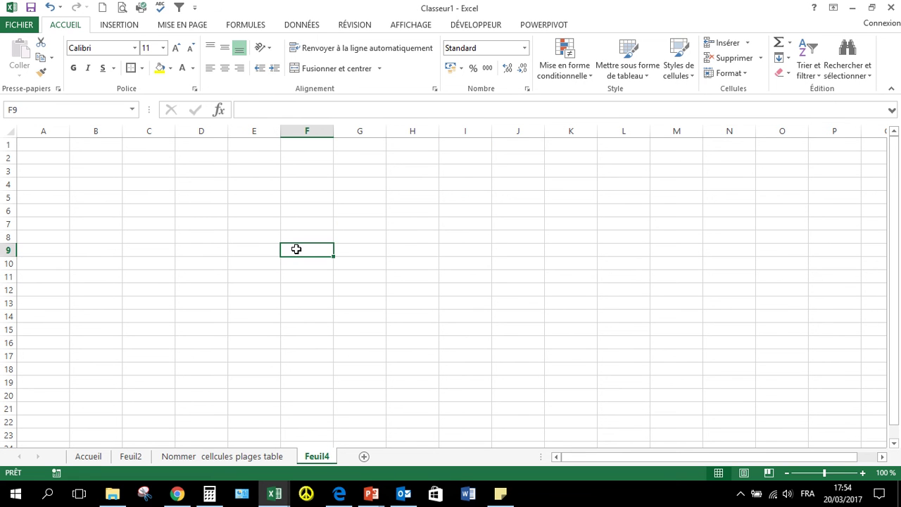
text(+r)
key(BackSpace)
key(BackSpace)
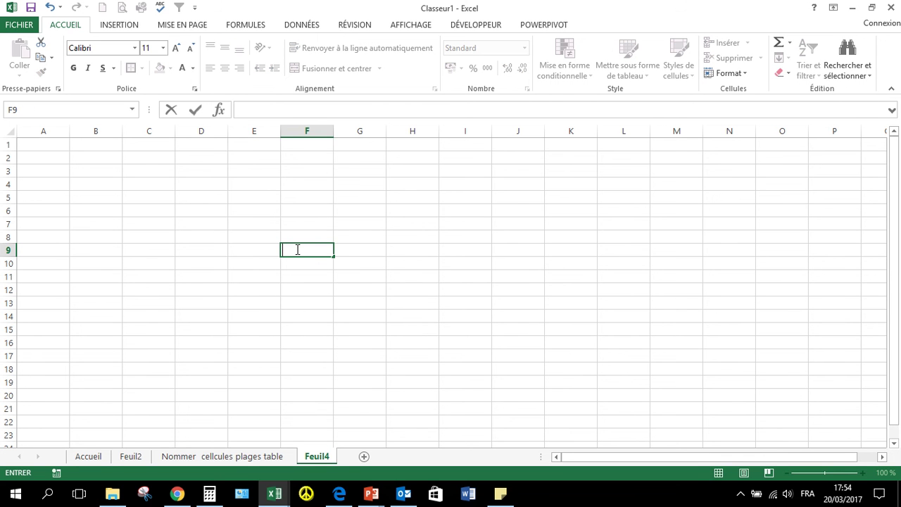
text(=ré)
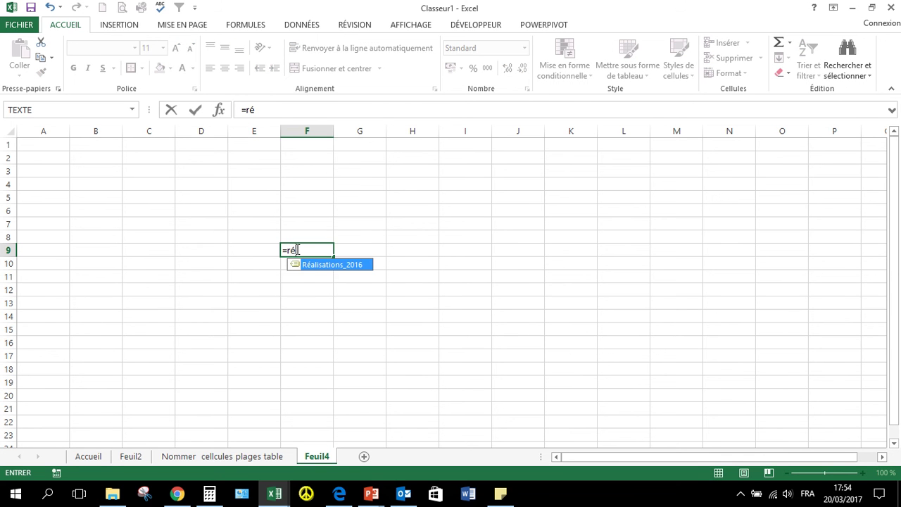
double_click(308, 264)
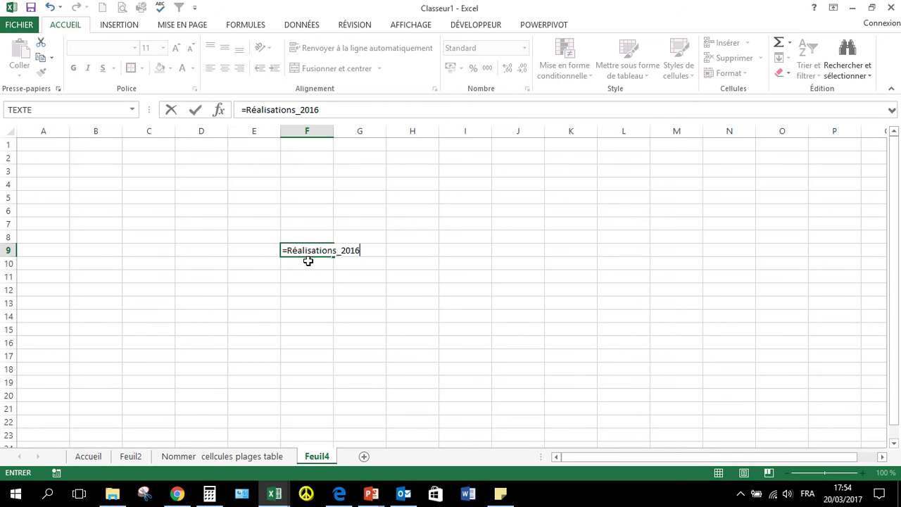
key(Return)
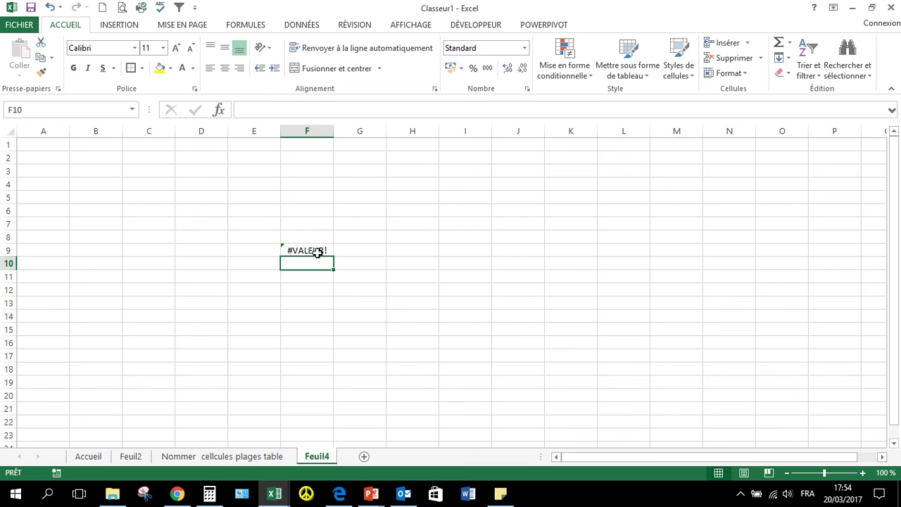
click(317, 250)
key(Delete)
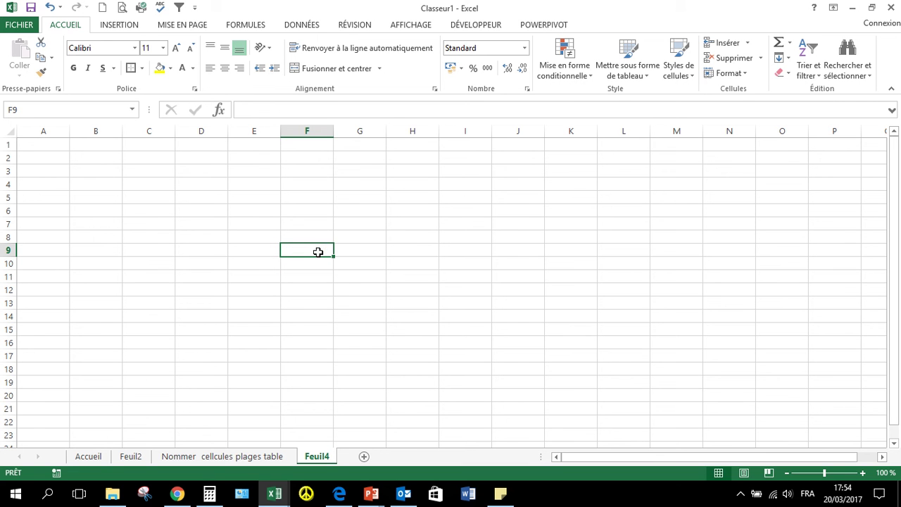